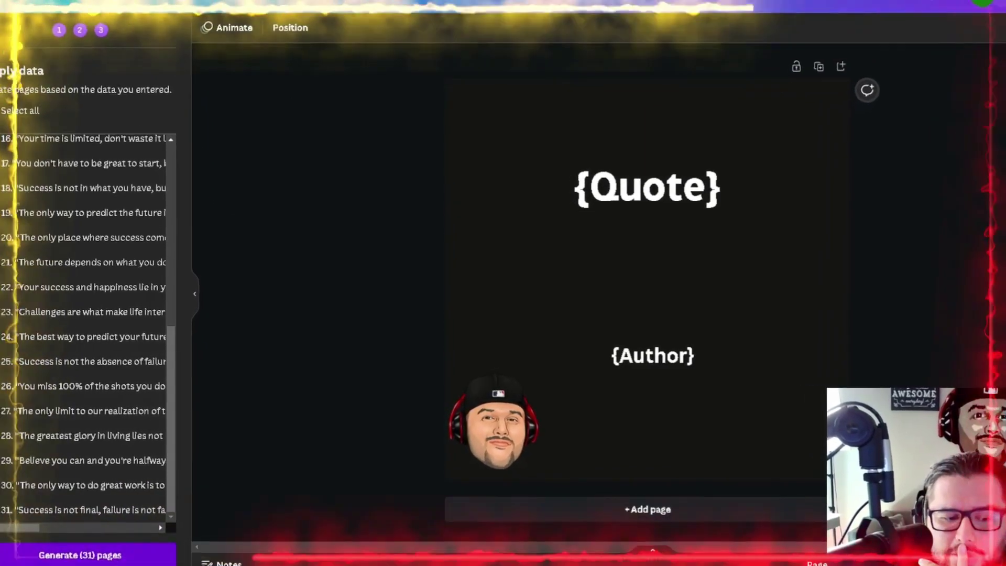
Put the cursor in ChatGPT's 'Send a message' box to start a new prompt
drag(165, 475, 192, 530)
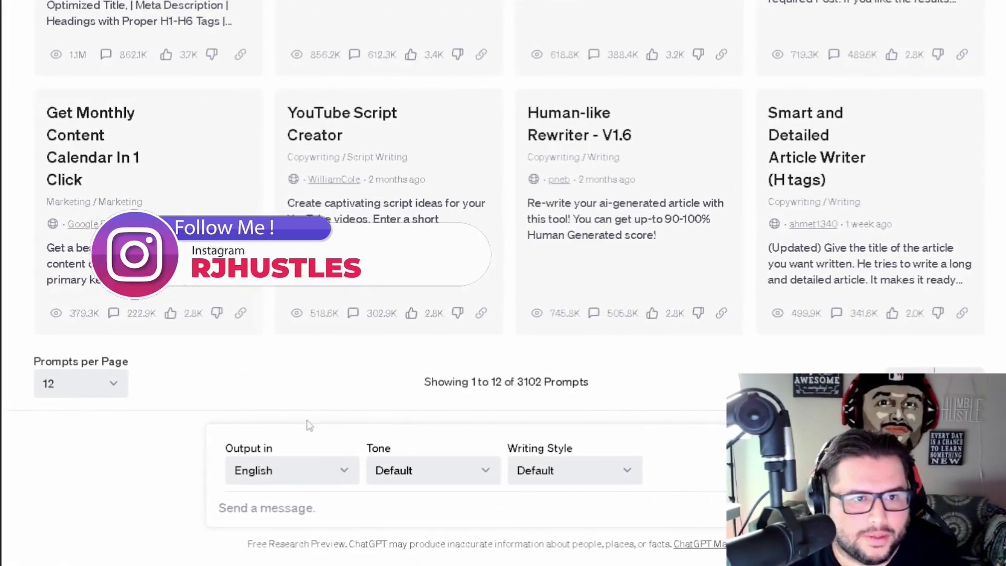
click(272, 516)
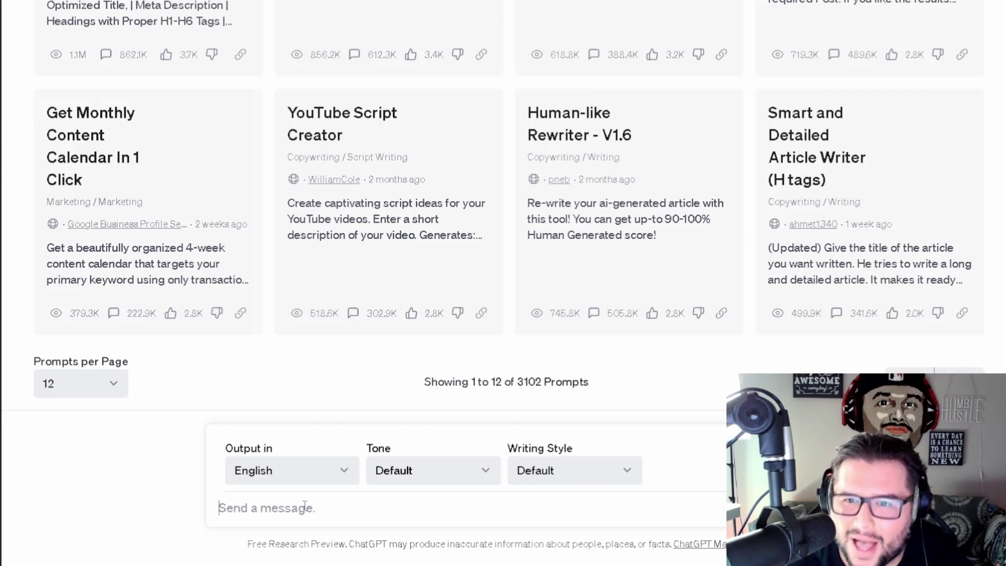
Write the prompt 'Write me 30 motivational quotes with author under 100 characters arranged in a table'
text(Write me 30)
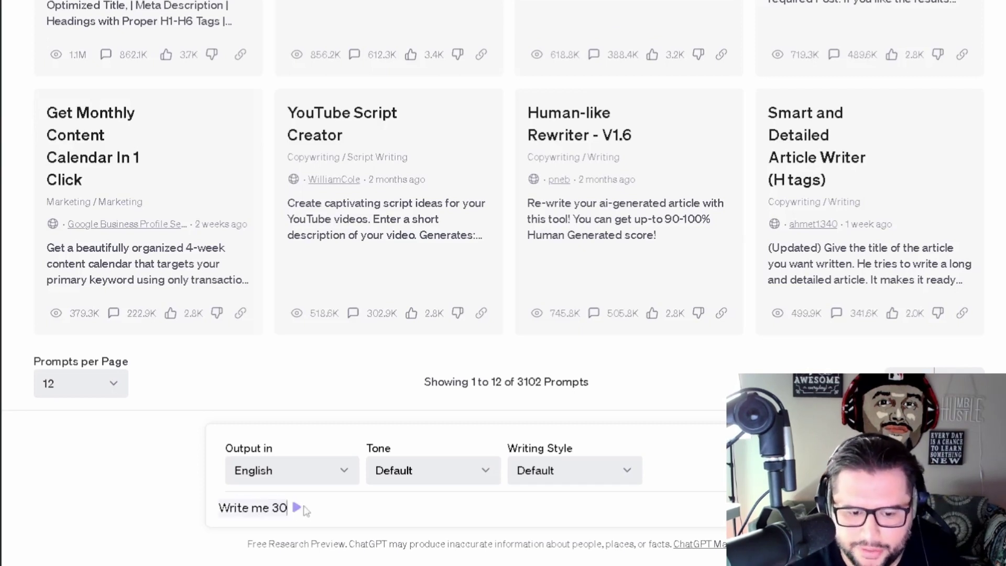
text( motivational quote)
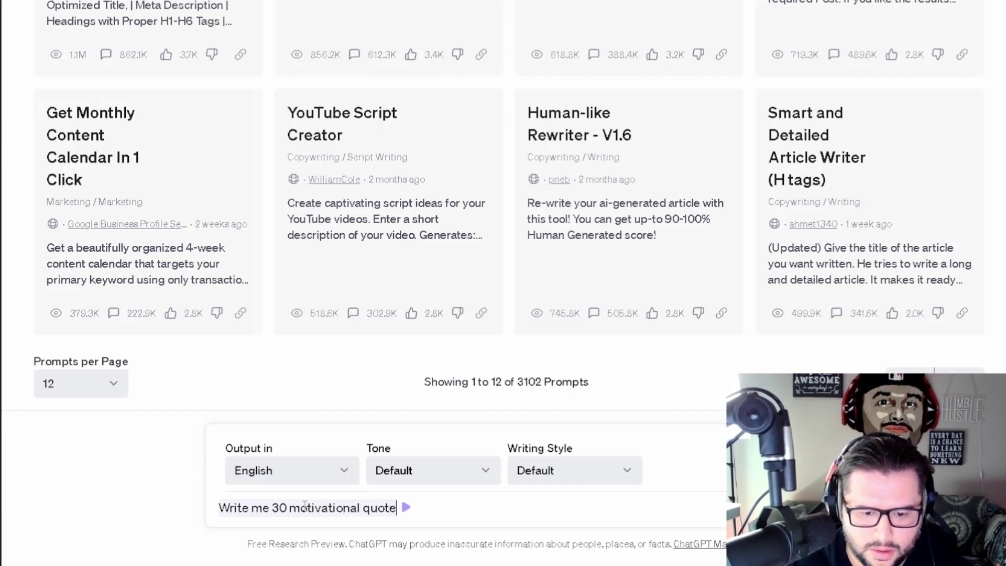
text(s with author )
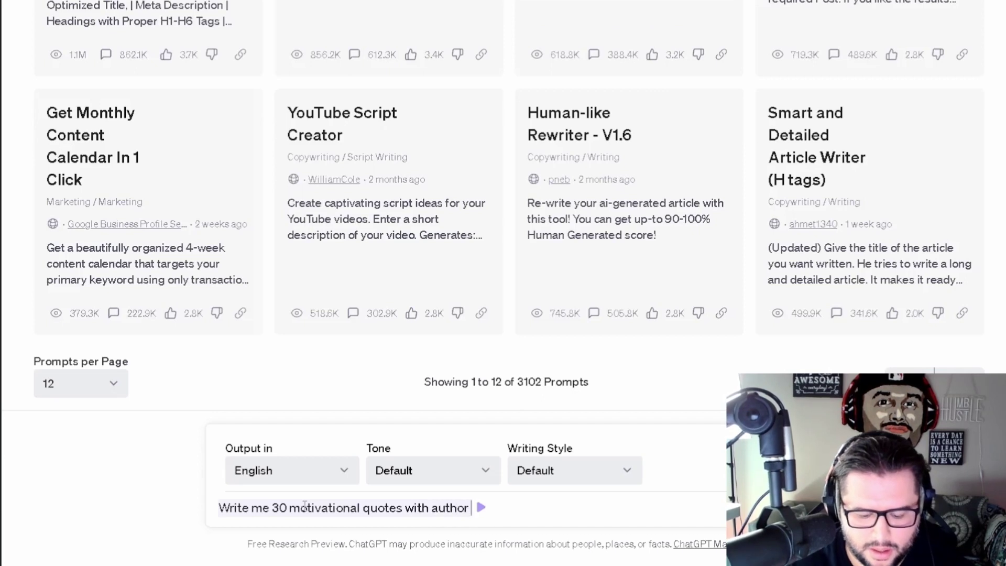
text(under 100 ch)
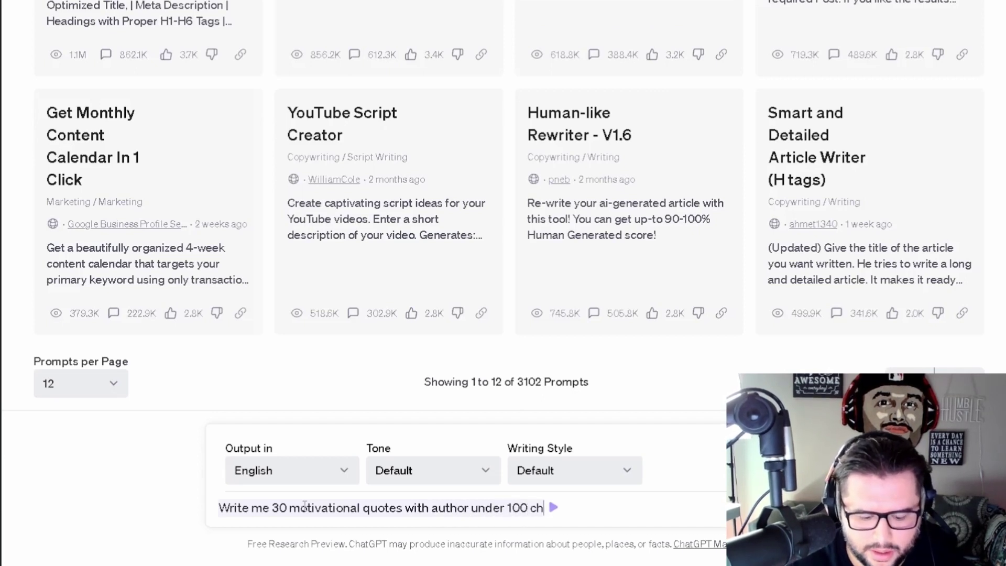
text(aracters)
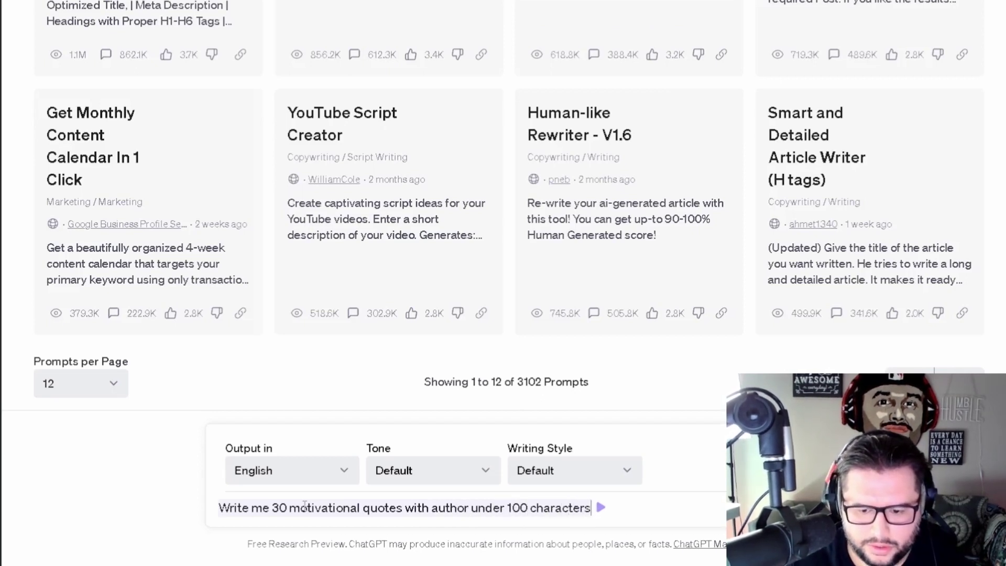
text( arranged ina)
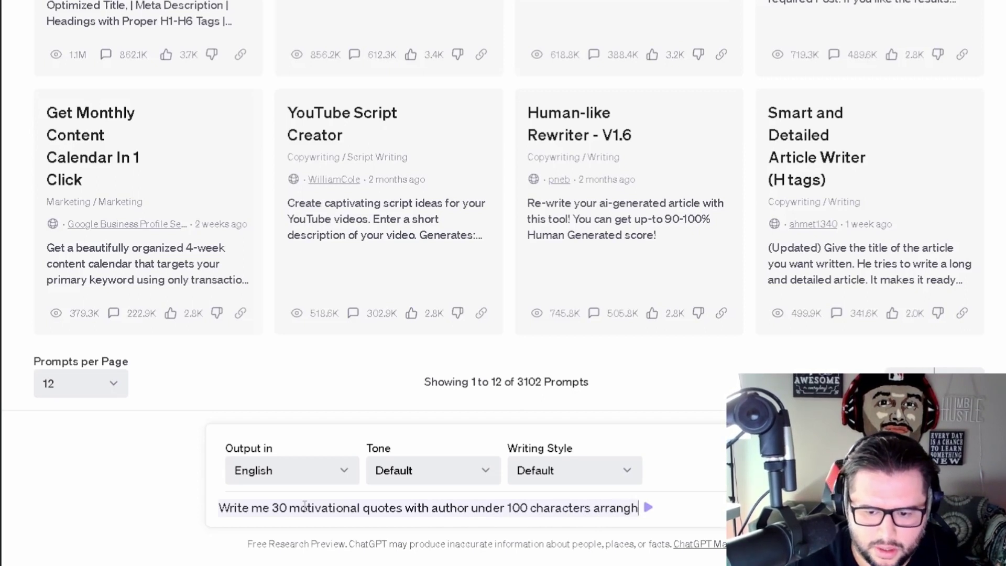
key(BackSpace)
key(BackSpace)
text(a table)
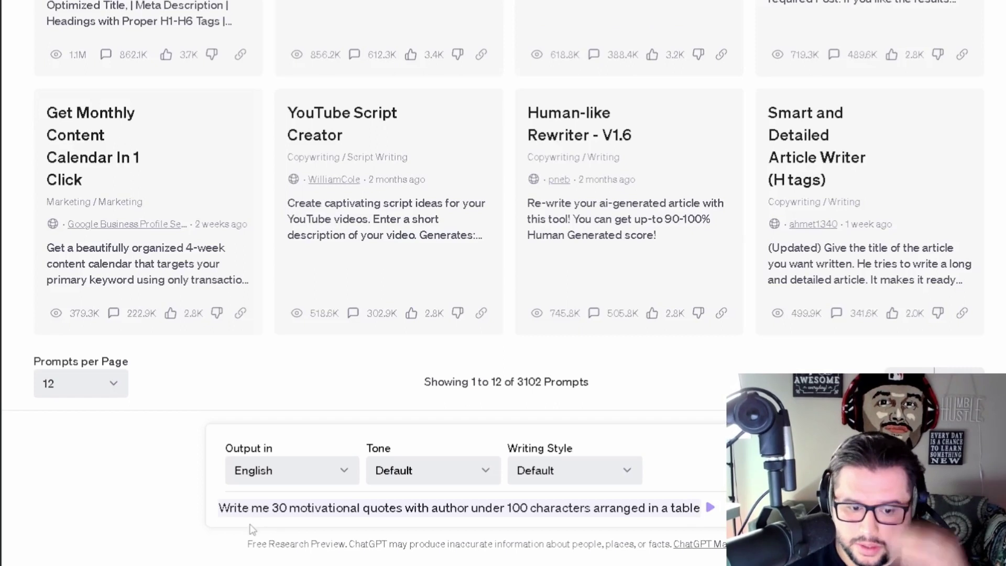
Try yoga, baseball and basketball as the topic word, then restore 'motivational'
click(308, 507)
drag(291, 508, 361, 508)
text(yong)
key(BackSpace)
key(BackSpace)
key(BackSpace)
text(ga)
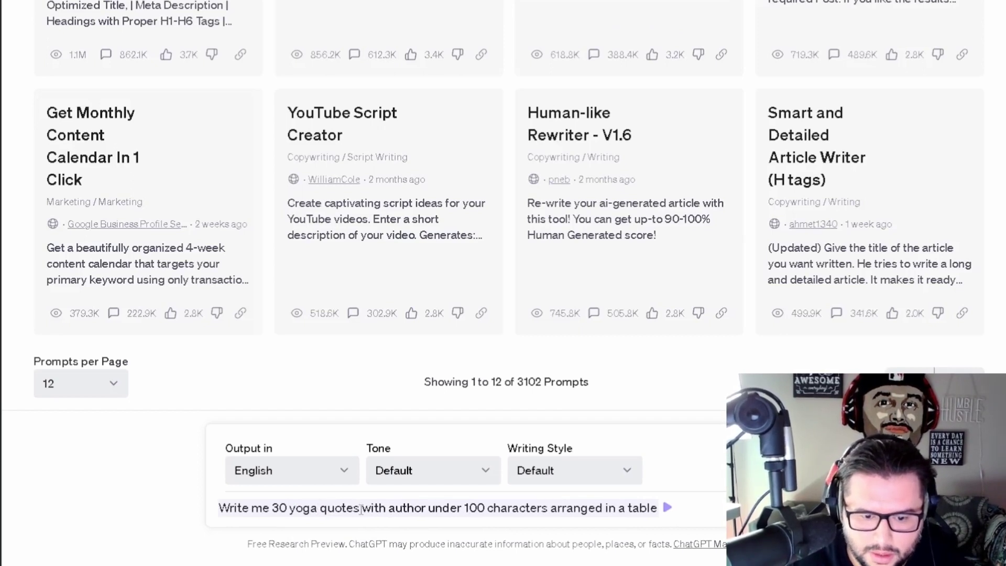
key(BackSpace)
key(BackSpace)
key(BackSpace)
key(BackSpace)
text(baseball)
key(BackSpace)
key(BackSpace)
key(BackSpace)
key(BackSpace)
key(BackSpace)
text(ketball)
key(BackSpace)
key(BackSpace)
key(BackSpace)
key(BackSpace)
key(BackSpace)
key(BackSpace)
key(BackSpace)
key(BackSpace)
key(BackSpace)
key(BackSpace)
text(motivational)
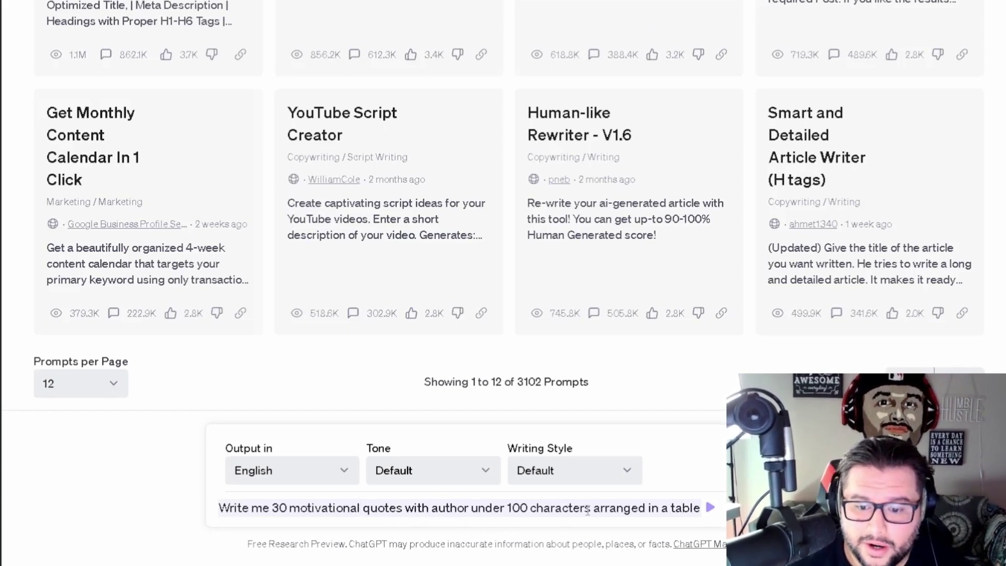
Review the 100-character and table requirements, then send the prompt
drag(509, 508, 595, 506)
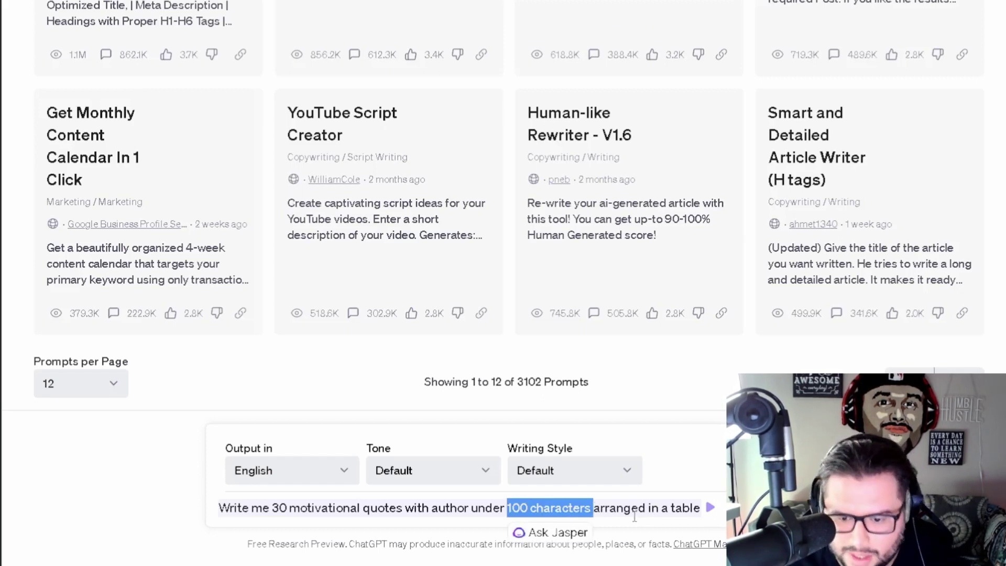
drag(594, 507, 700, 507)
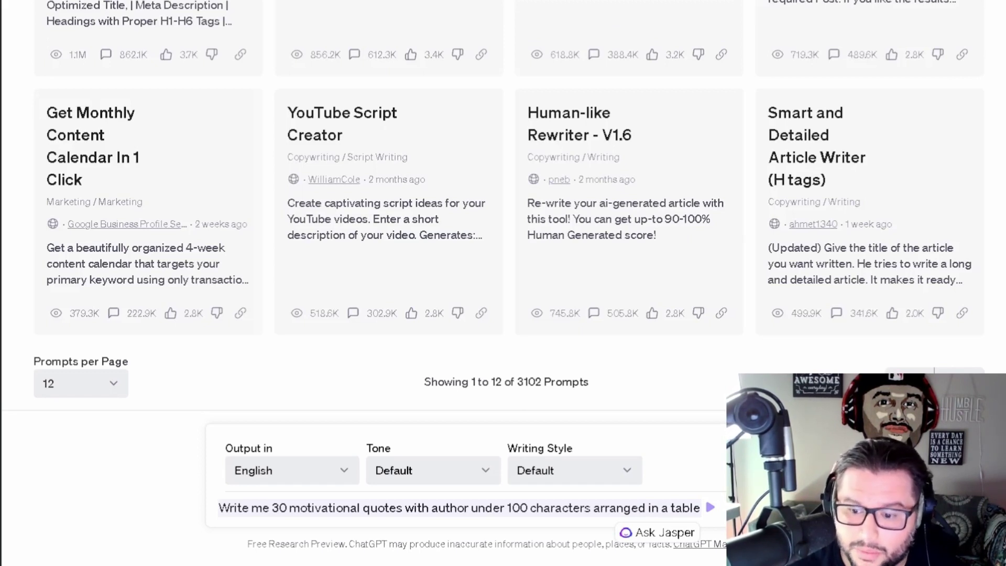
key(Return)
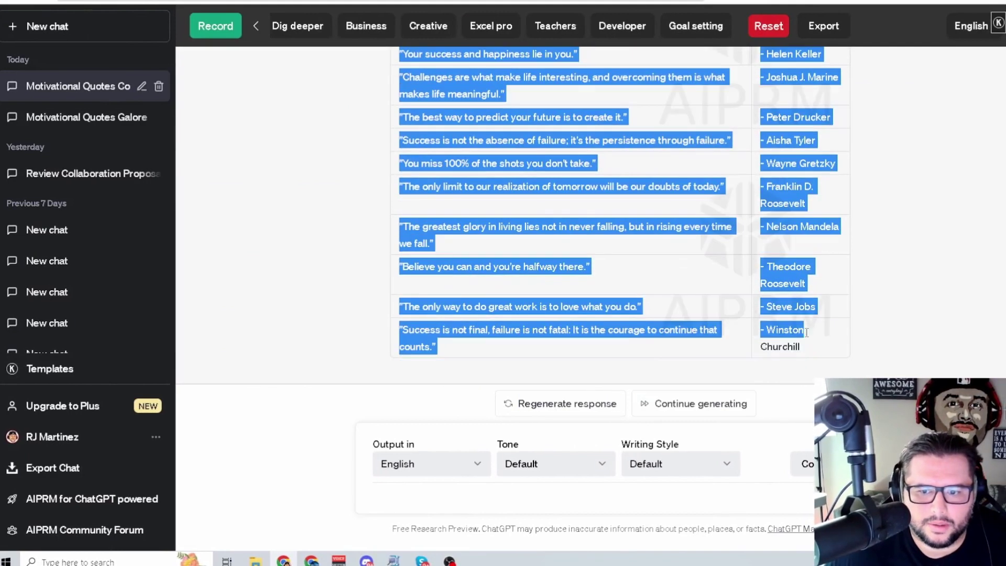
Copy ChatGPT's quotes table and switch to the Social Media Posts spreadsheet
right_click(786, 347)
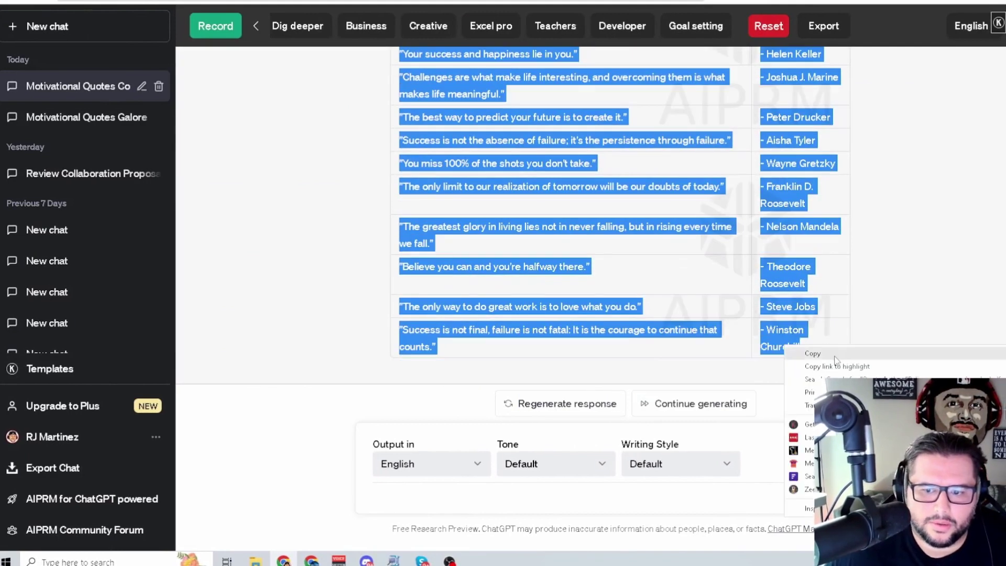
click(835, 355)
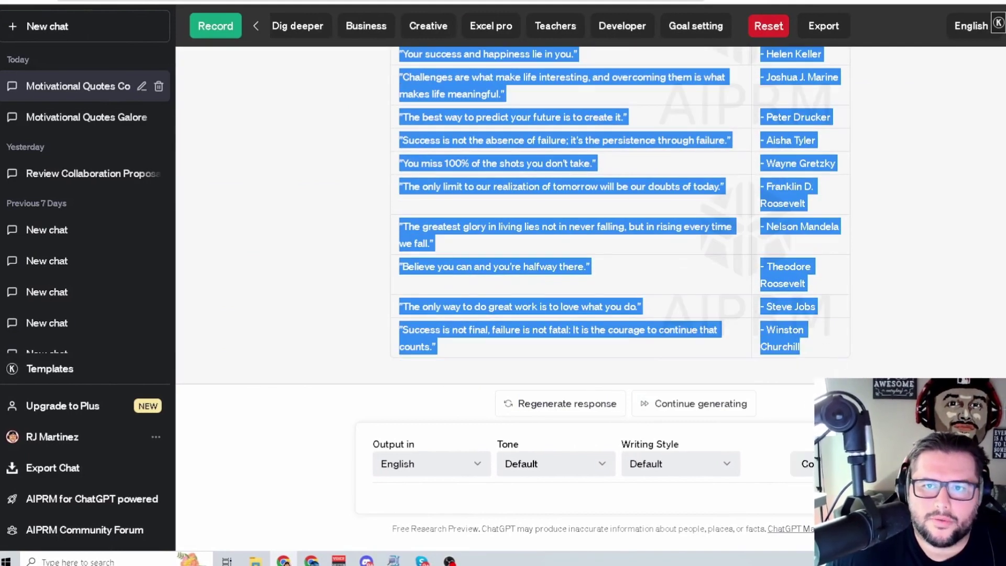
click(734, 2)
click(89, 16)
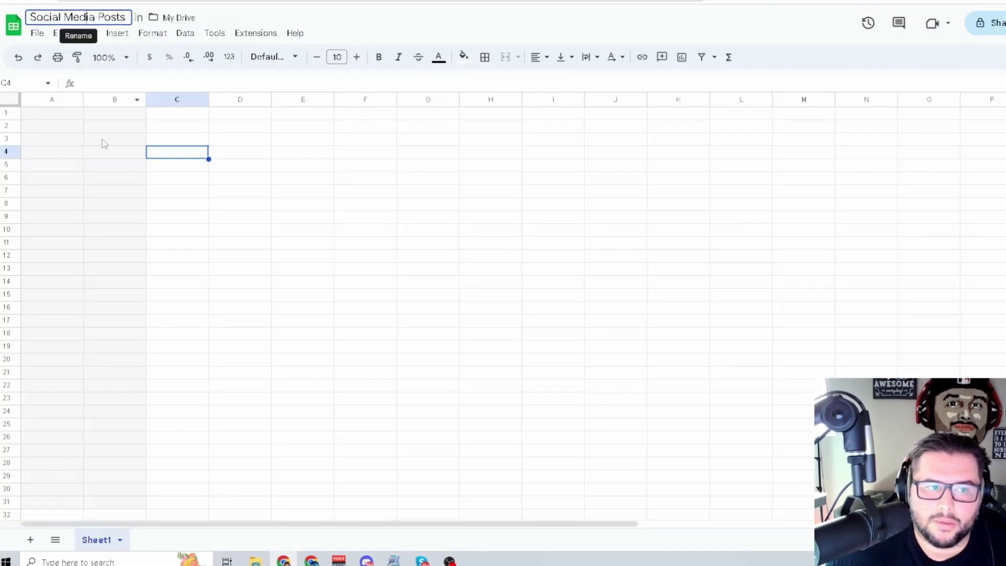
Paste the copied quotes table into the sheet starting at cell A1
key(Return)
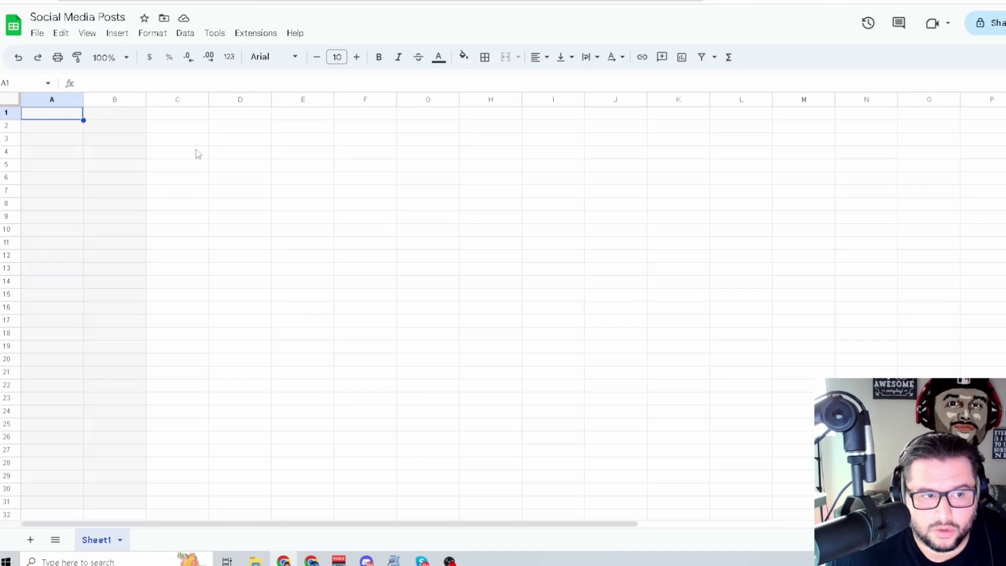
click(59, 33)
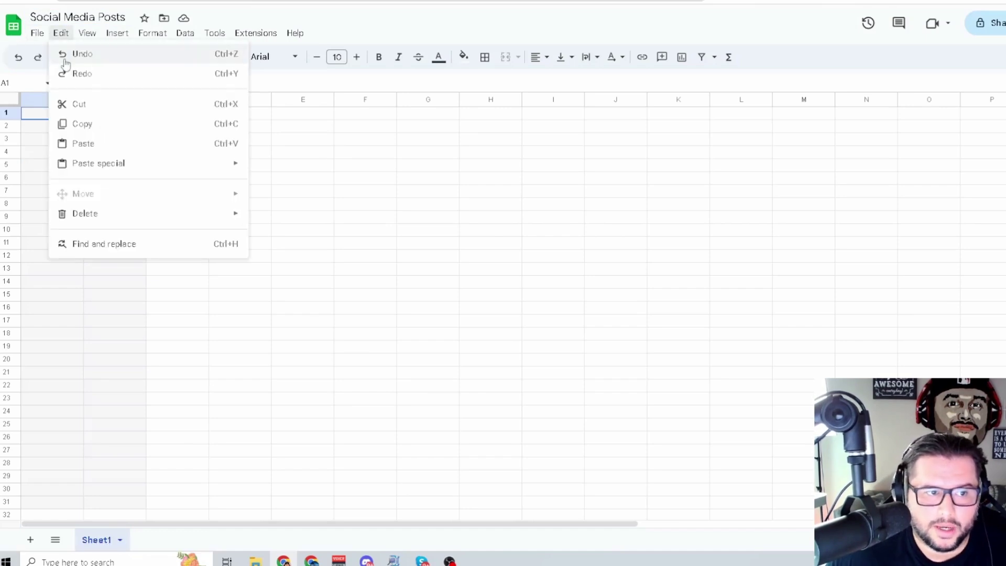
click(301, 153)
right_click(51, 113)
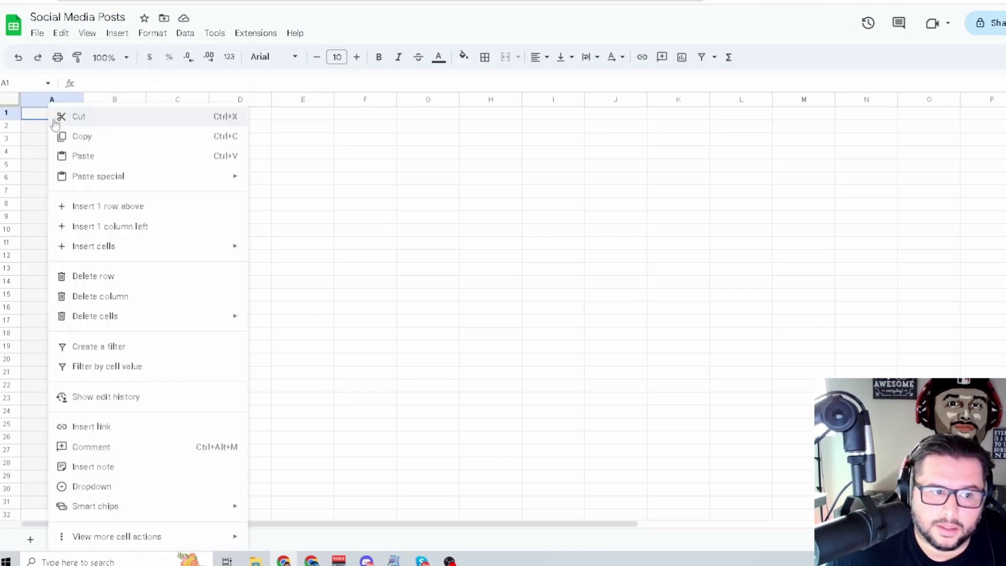
click(83, 155)
Widen column A for the quotes and column B for the author names
drag(146, 99, 175, 100)
drag(238, 100, 279, 99)
drag(175, 100, 373, 105)
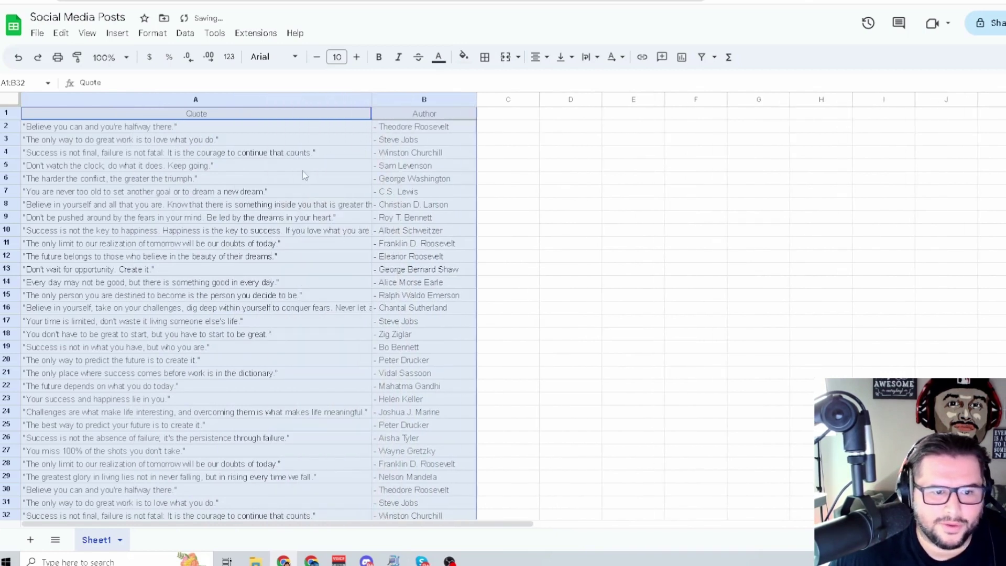
click(507, 205)
click(650, 257)
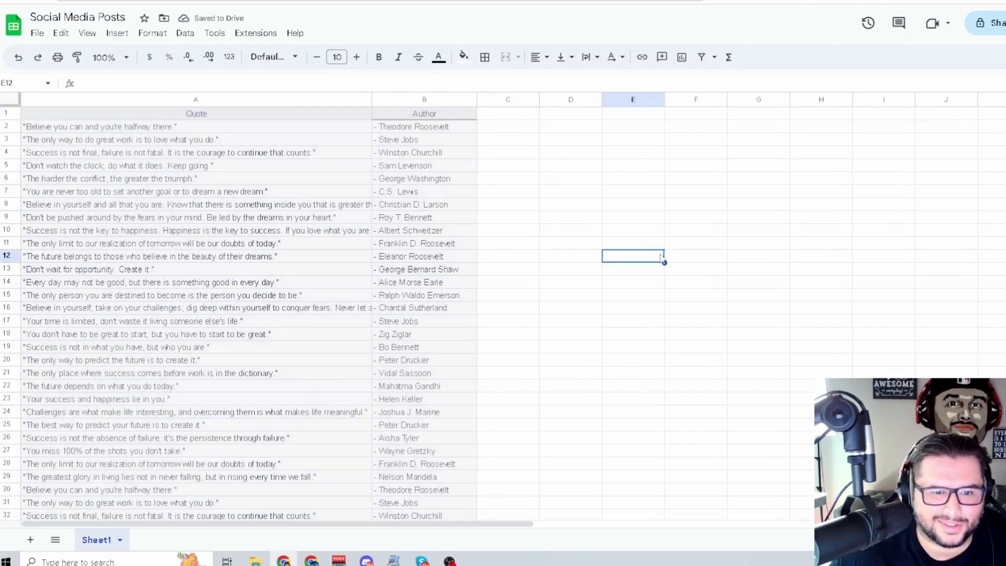
scroll(512, 326, down, 4)
scroll(545, 335, up, 4)
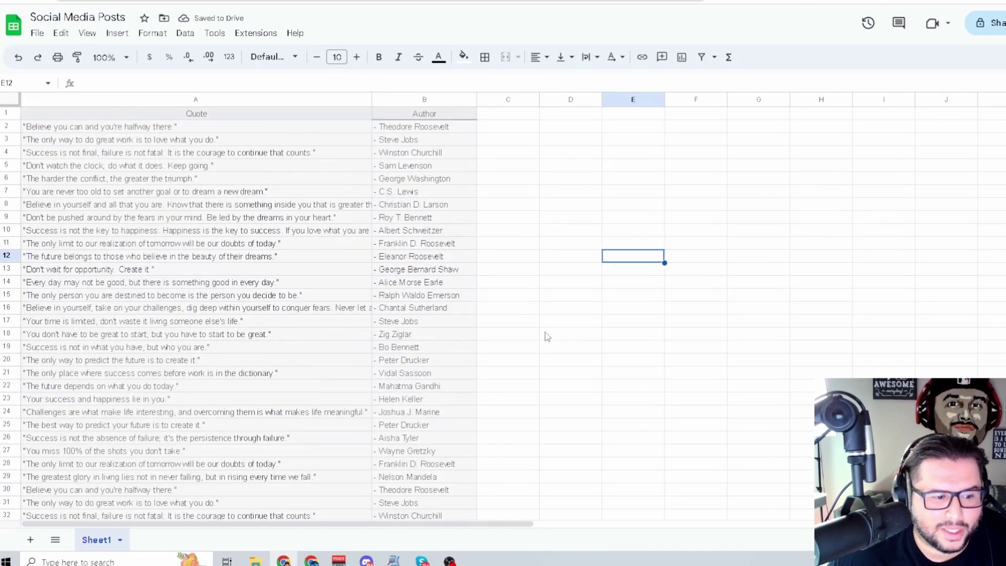
scroll(547, 337, down, 4)
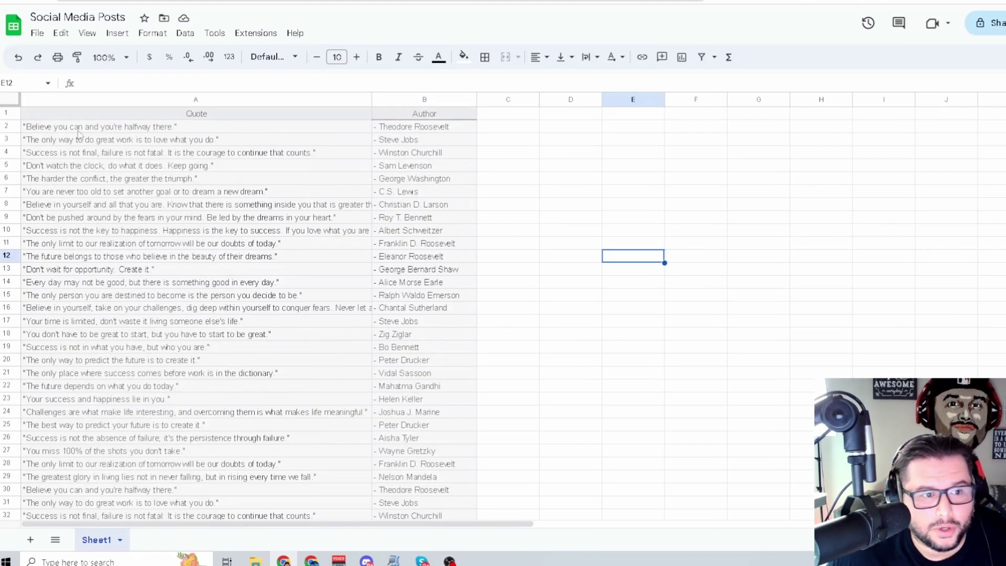
scroll(75, 371, down, 3)
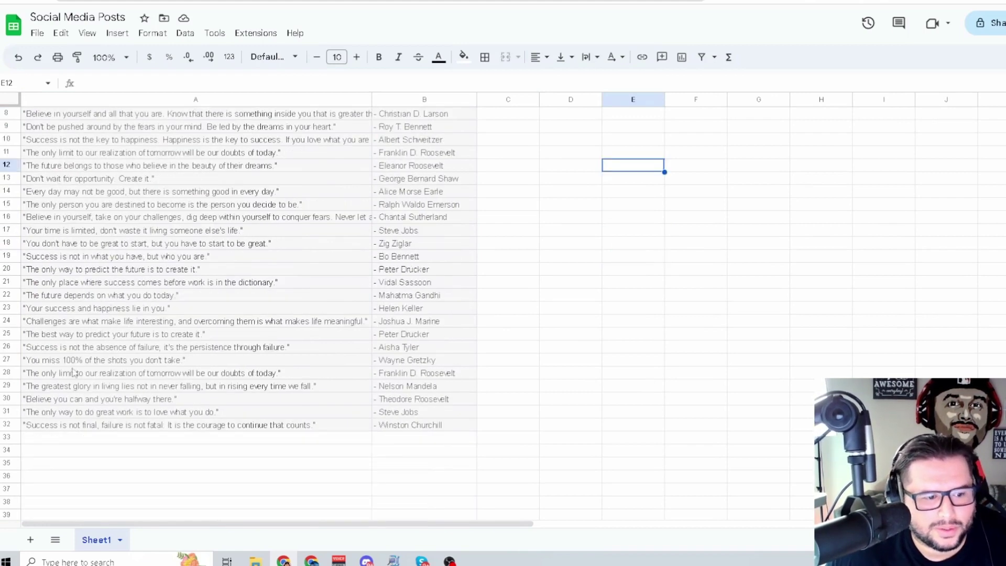
Check the data through row 32 and the Quote/Author headers, widening column B slightly
click(5, 425)
scroll(203, 352, up, 3)
click(15, 114)
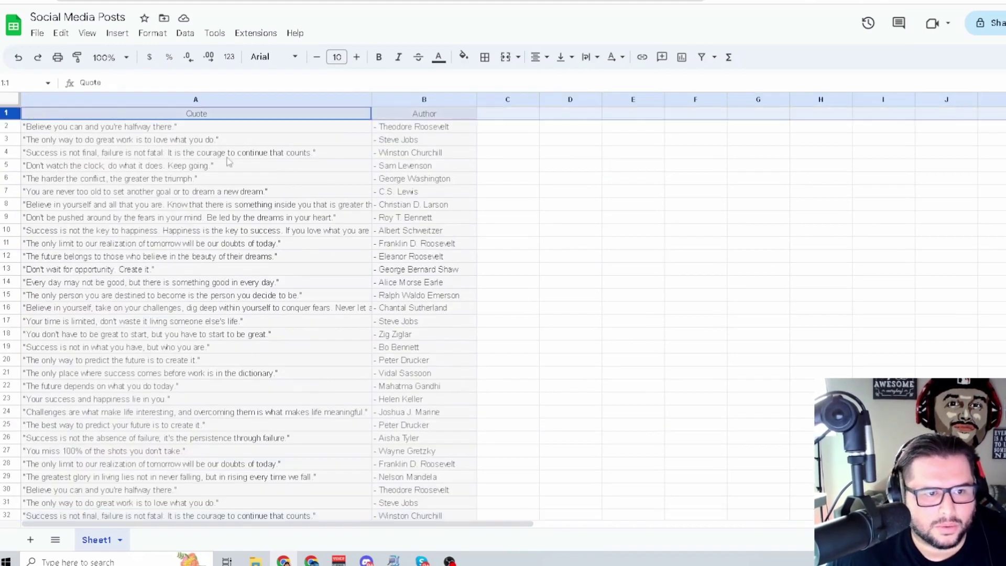
click(582, 223)
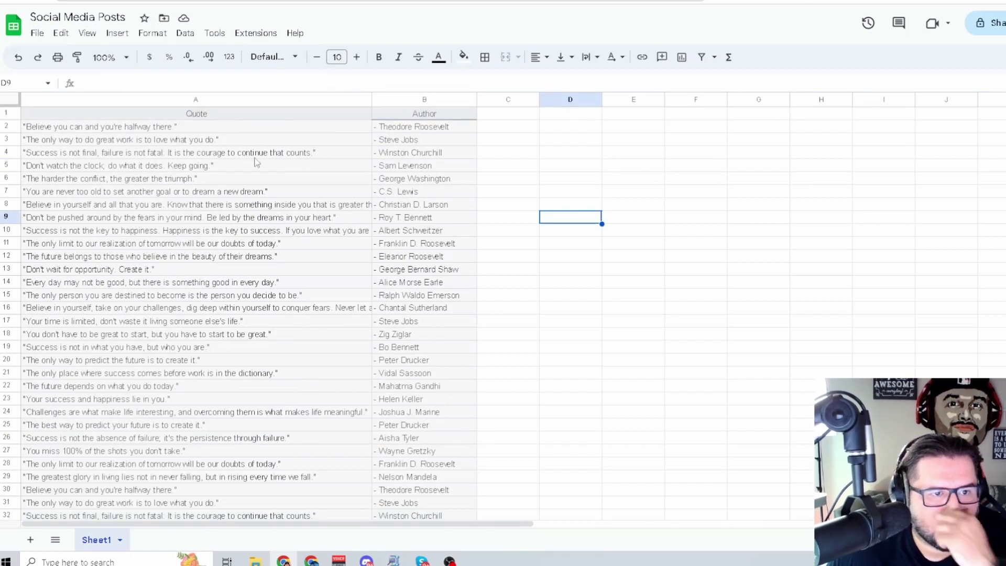
click(442, 116)
click(208, 114)
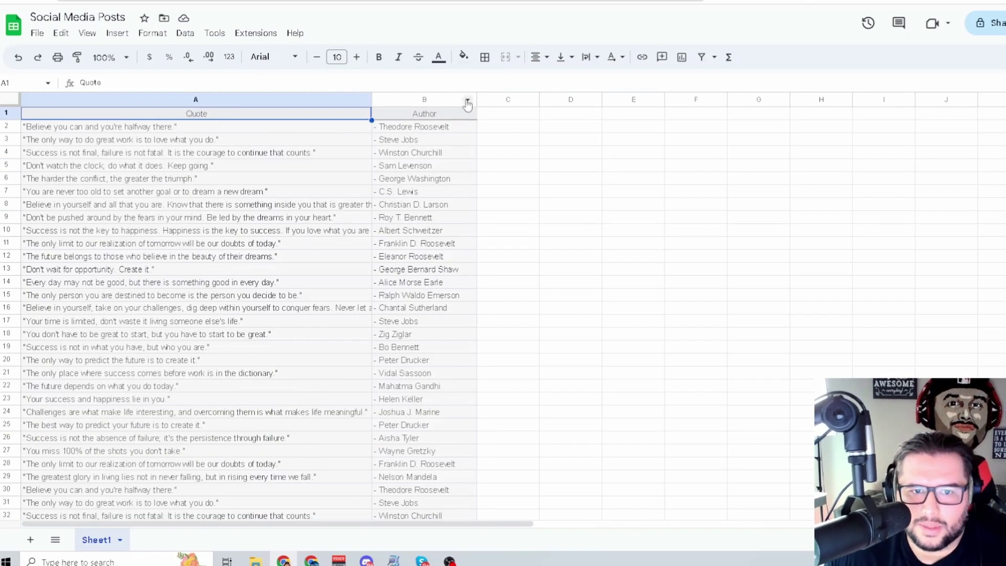
drag(477, 100, 491, 99)
click(143, 179)
click(175, 113)
key(Right)
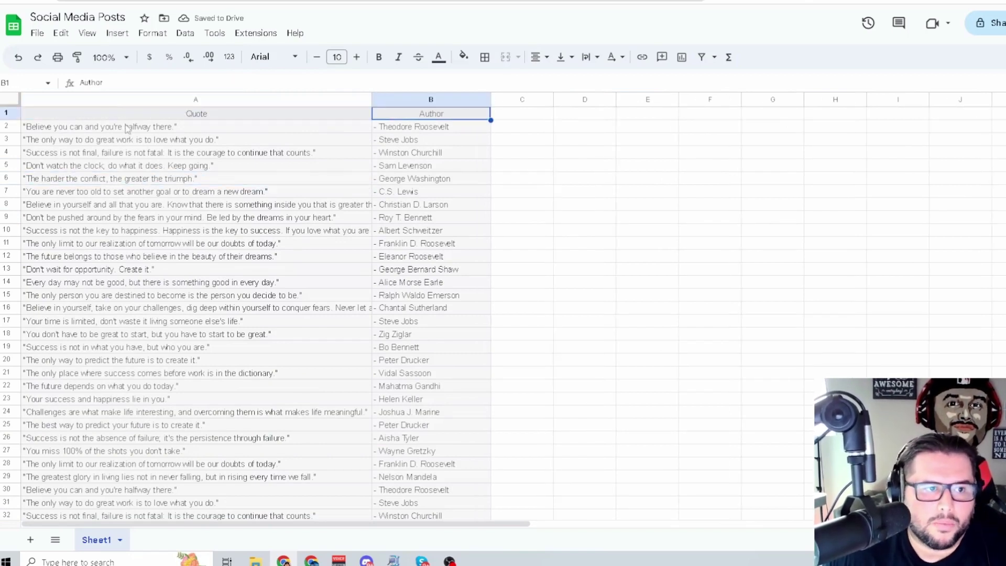
Download the sheet as Comma Separated Values (.csv), then go to the Canva tab
click(37, 33)
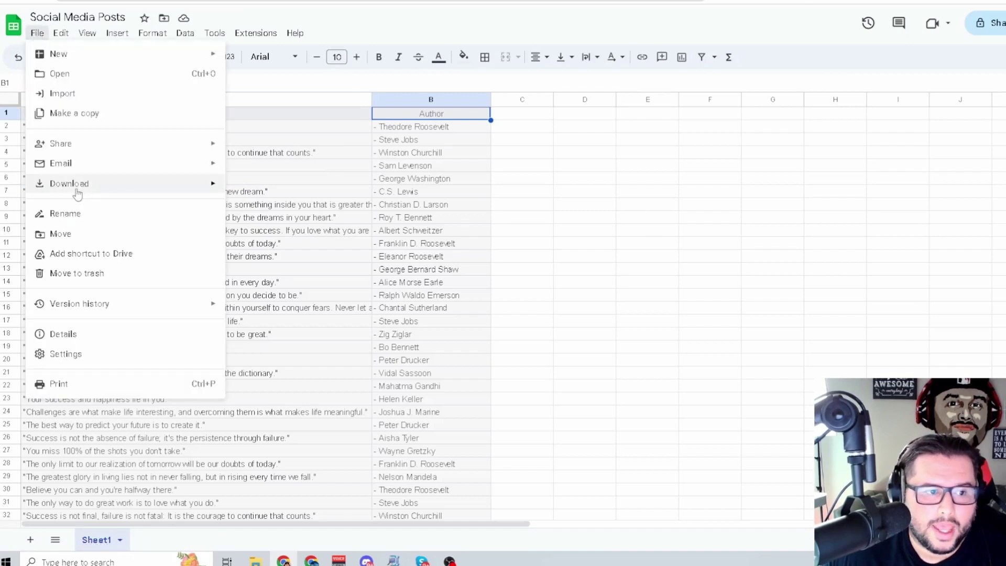
mouse_move(77, 194)
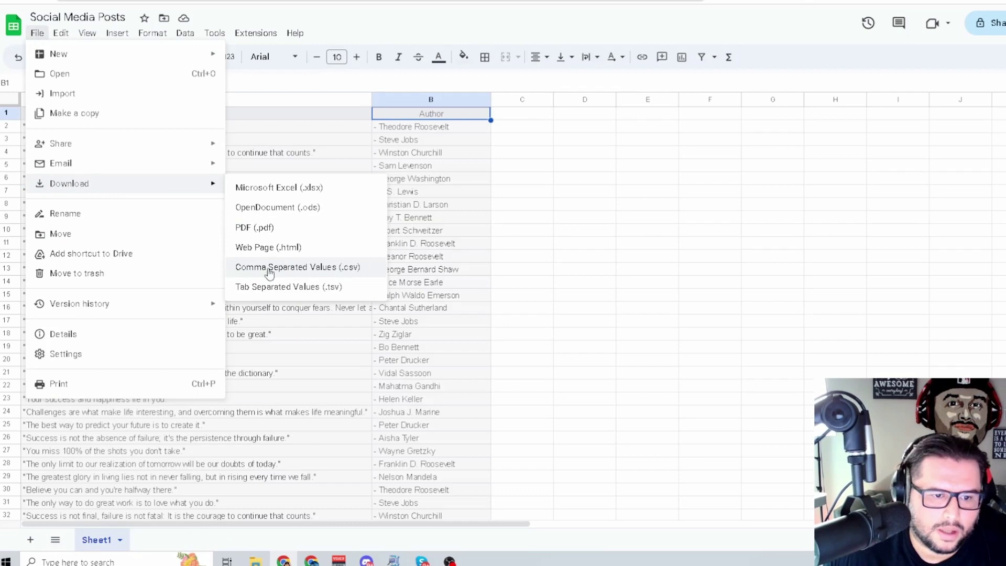
click(337, 275)
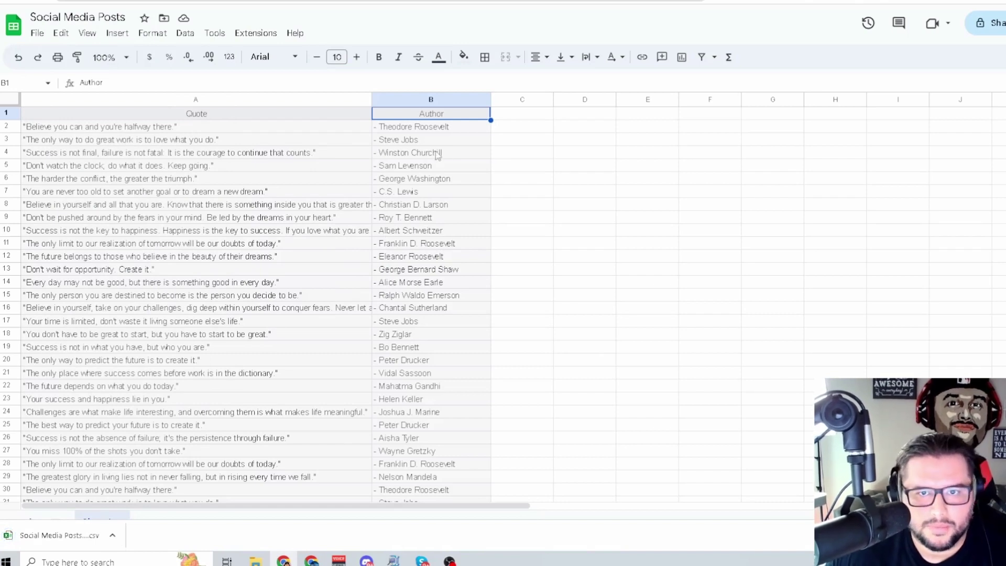
key(ctrl+Tab)
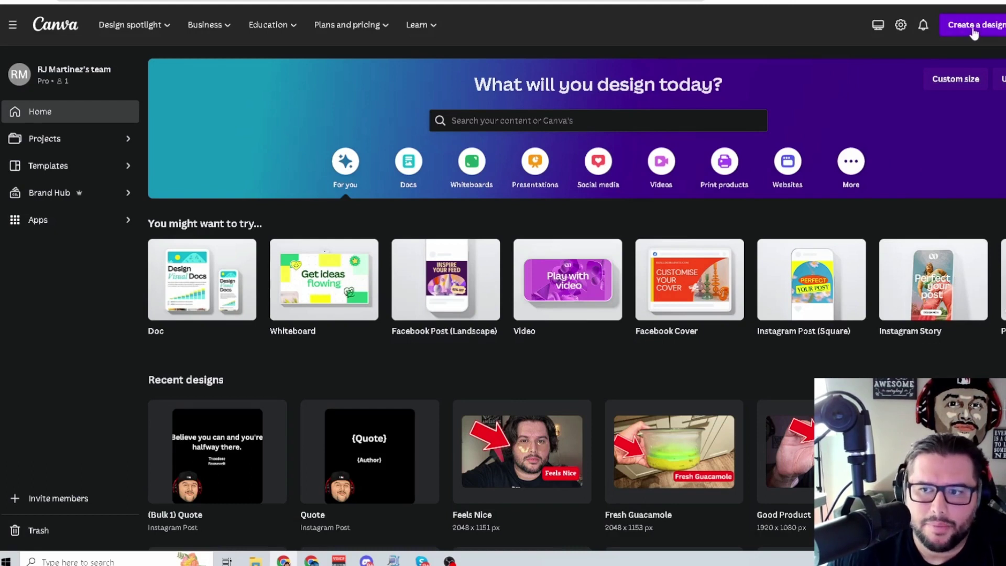
Create a new Instagram Post (Square) design at 1080 × 1080 px
click(972, 29)
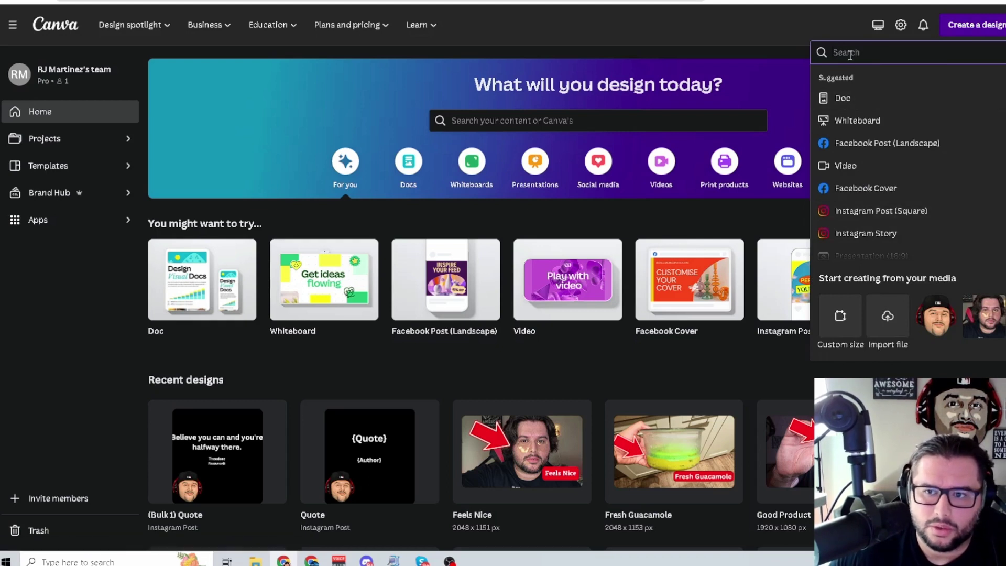
text(facebook)
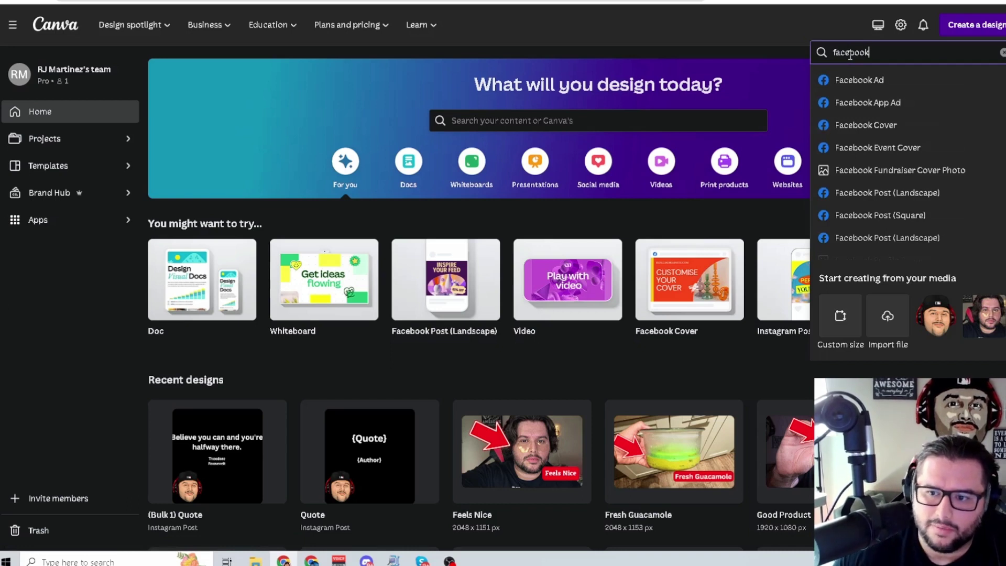
scroll(858, 157, down, 2)
double_click(880, 56)
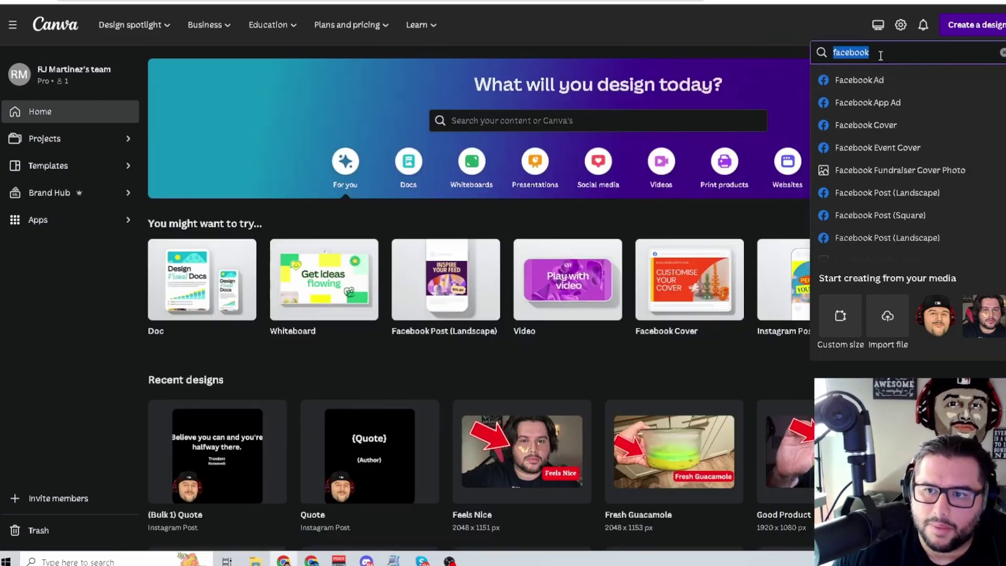
text(Ins)
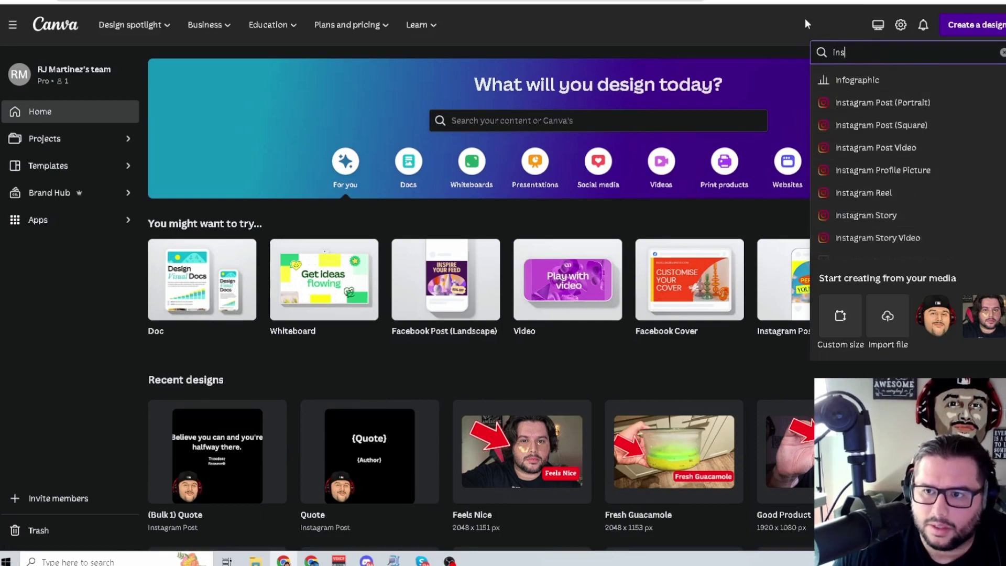
click(975, 25)
click(974, 24)
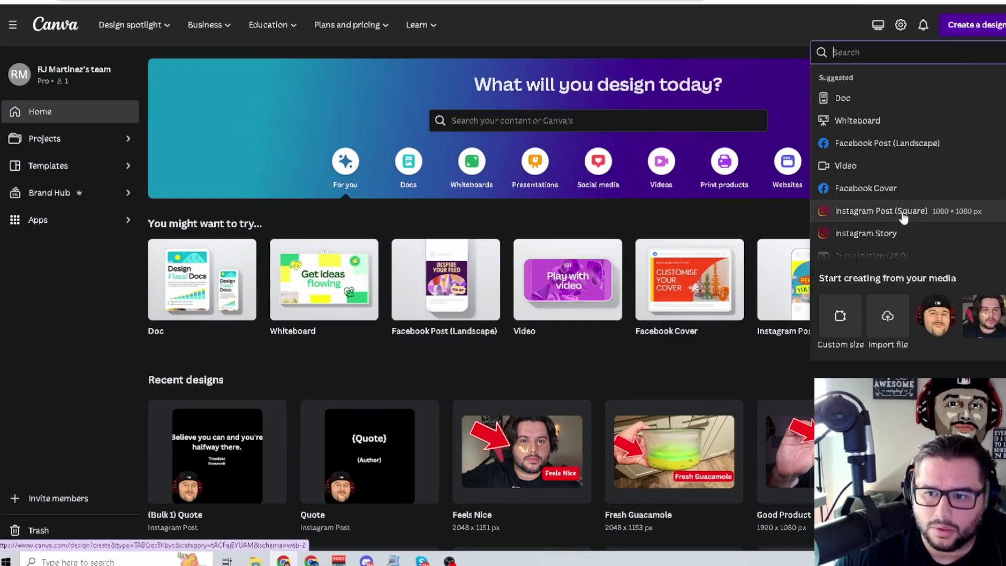
click(900, 215)
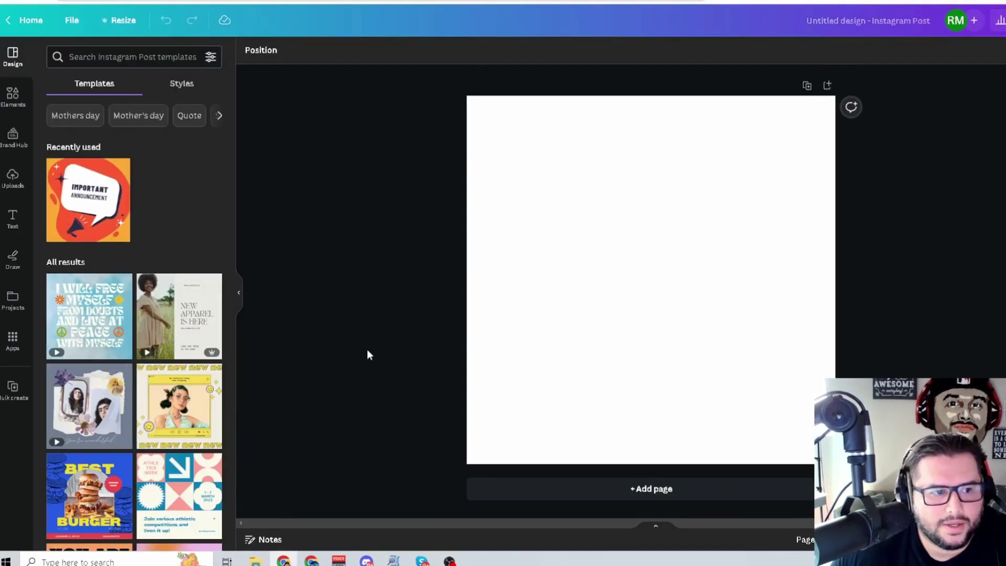
Upload the Social Media Posts CSV from Downloads as the Bulk Create data source
click(14, 394)
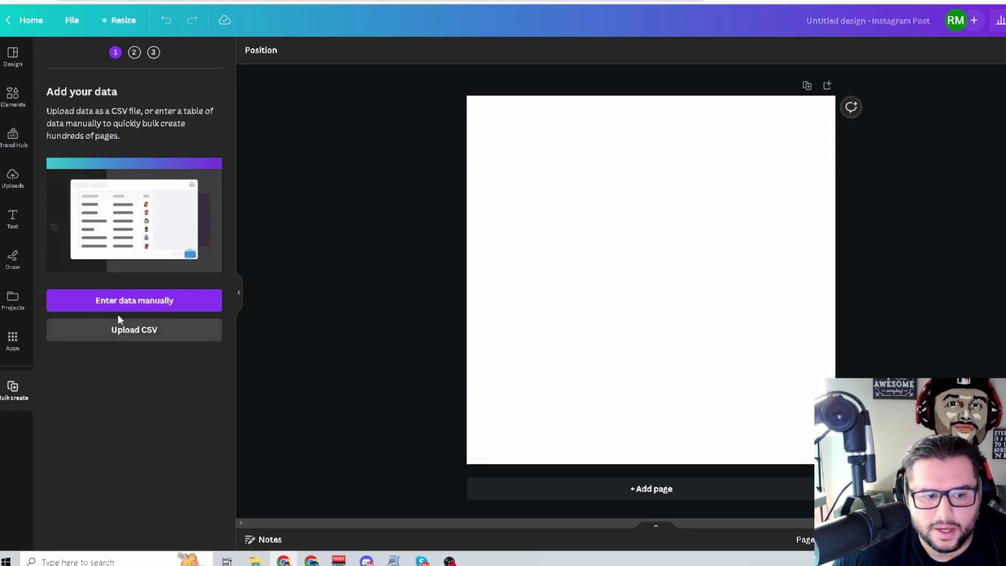
click(140, 338)
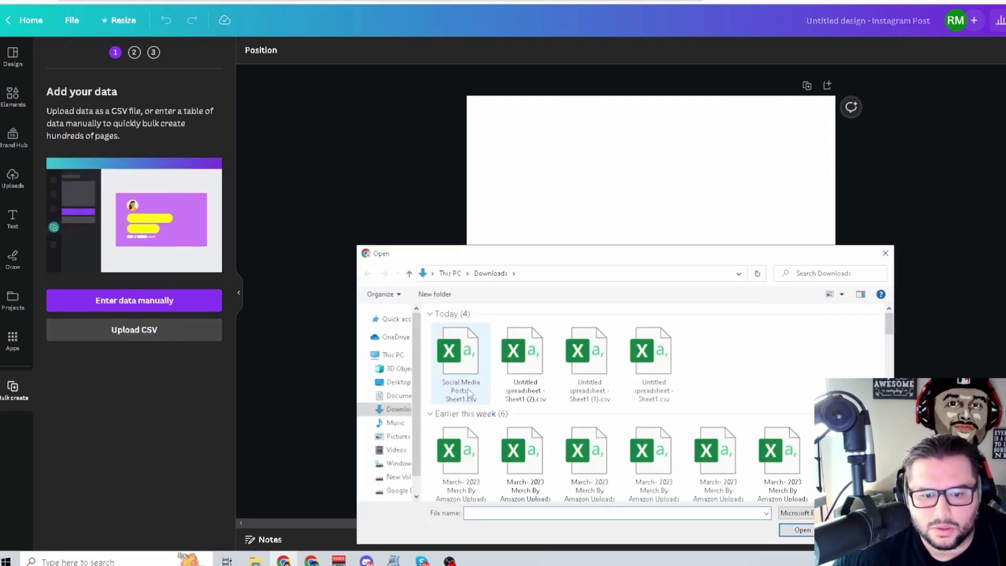
double_click(467, 398)
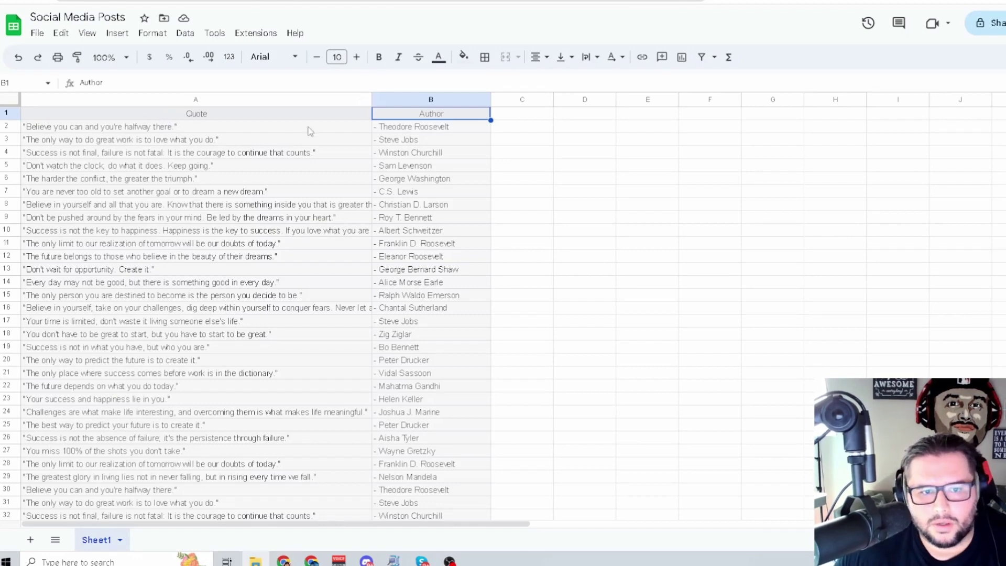
Check the Quote header in cell A1, then return to Canva's Bulk Create step
click(249, 119)
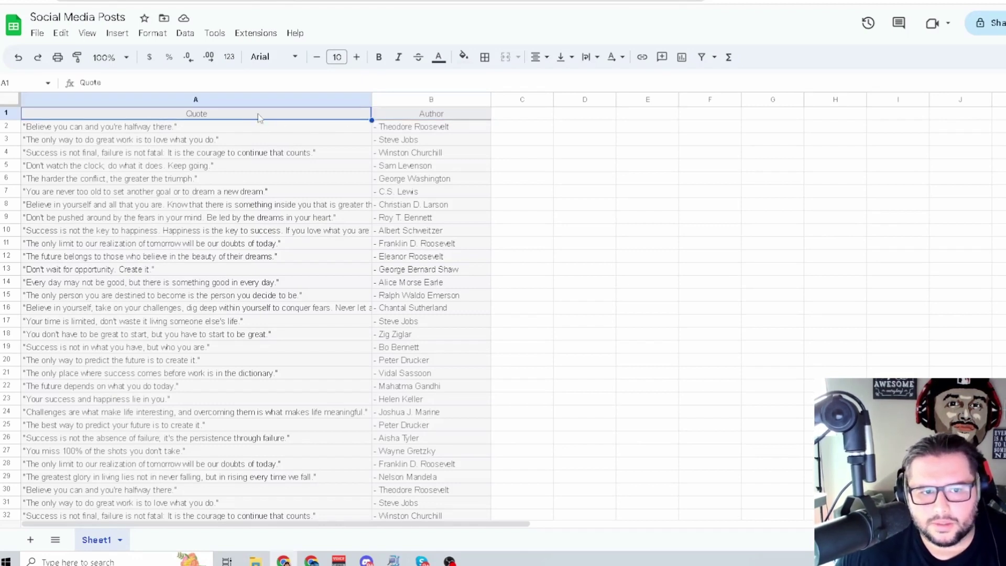
key(Right)
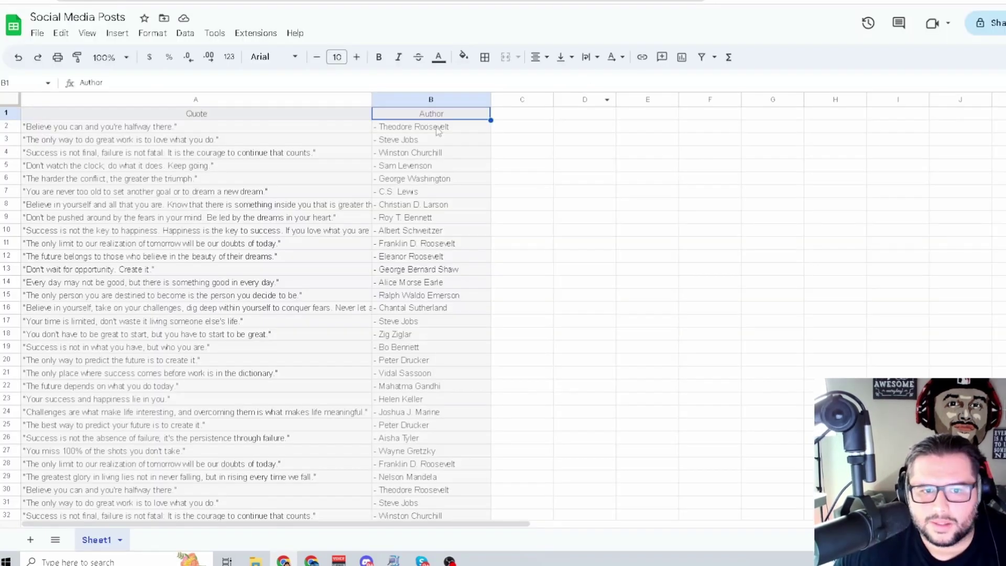
key(Down)
key(Down)
key(Down)
key(Down)
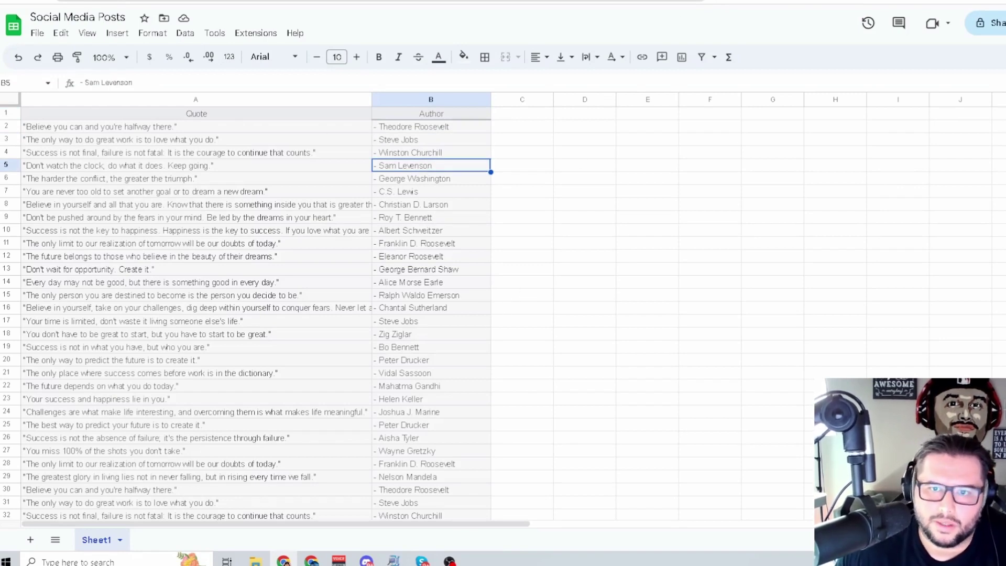
key(alt+Tab)
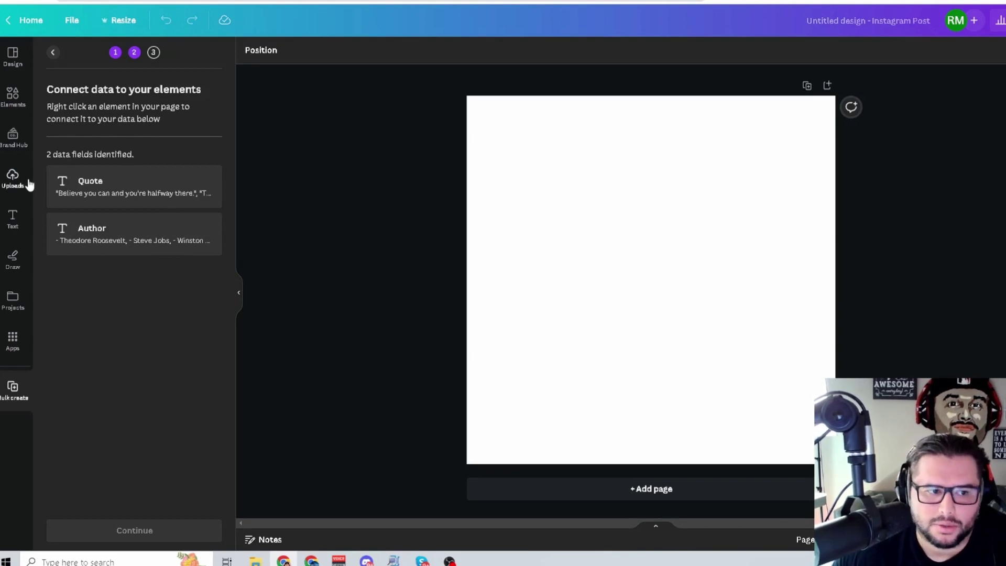
Search the Elements library for tiger, then for lion
click(12, 96)
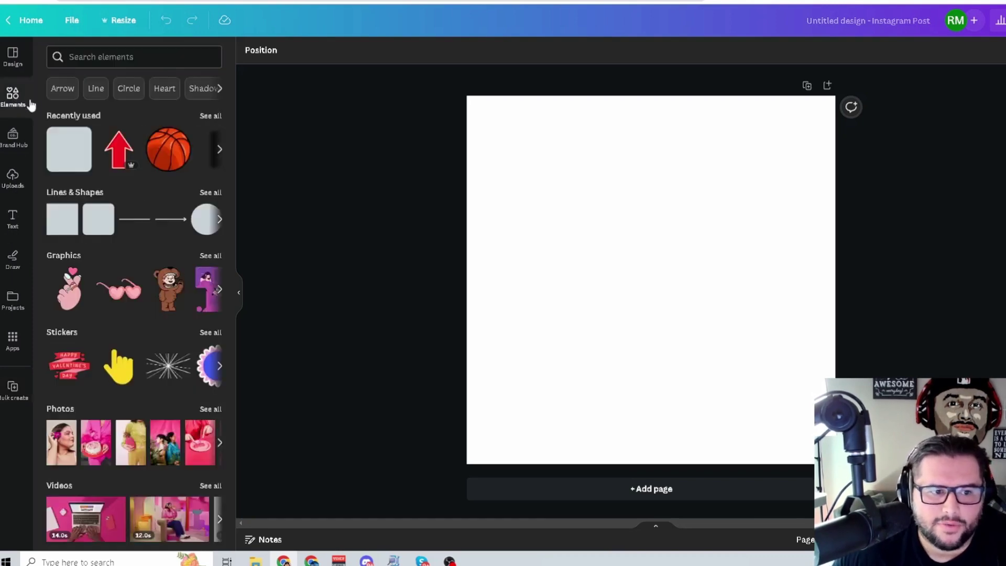
click(112, 56)
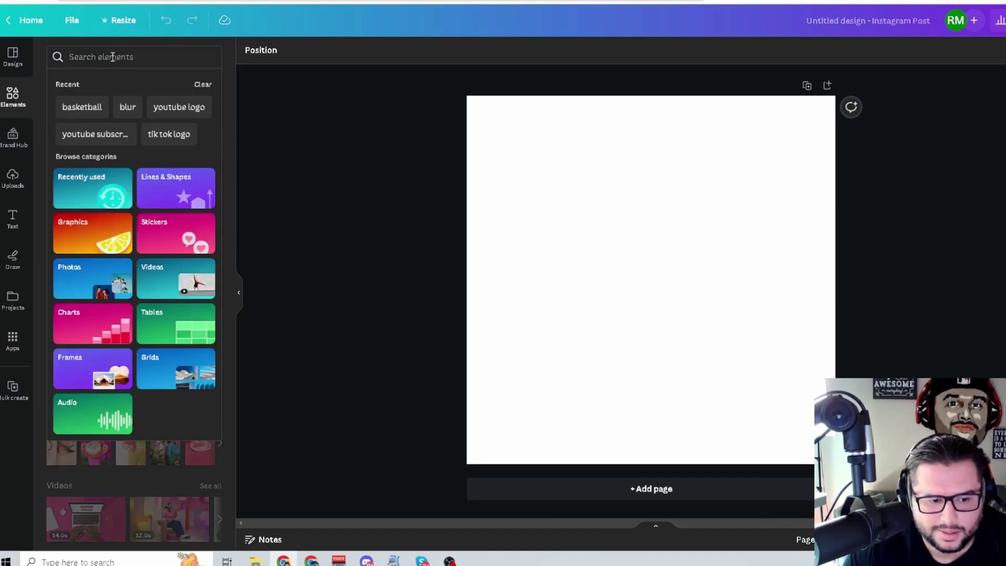
text(tiger)
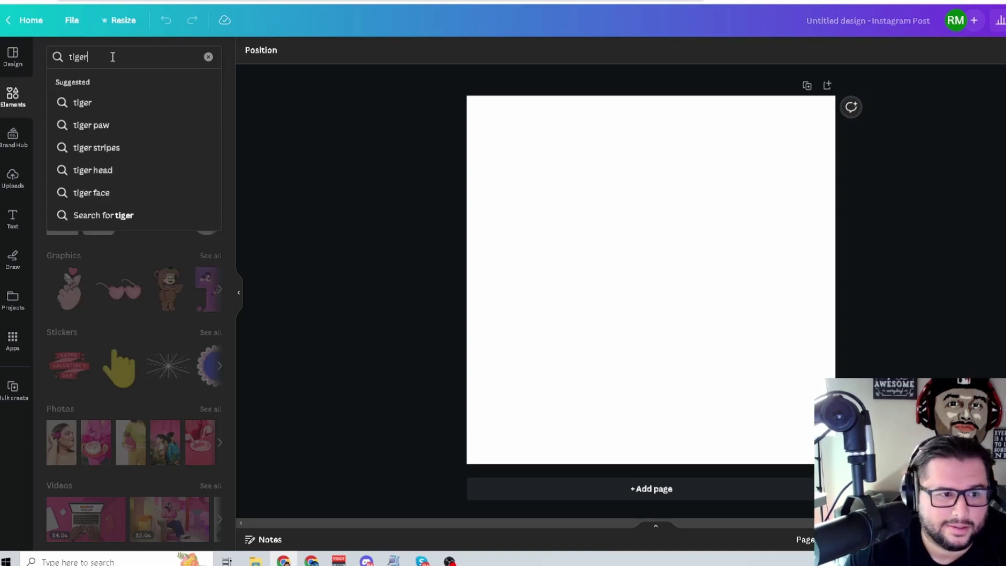
key(Return)
double_click(79, 58)
text(lion)
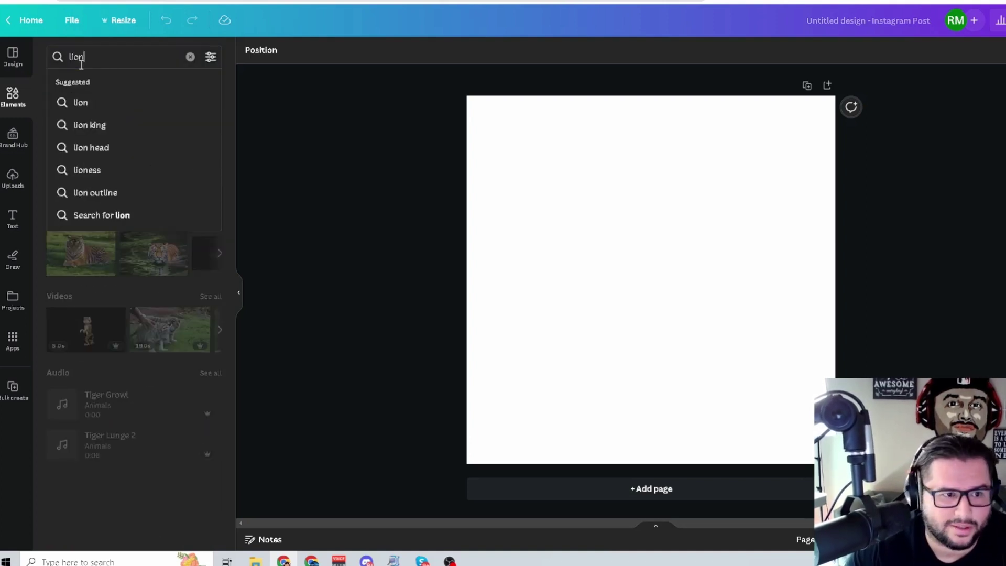
key(Return)
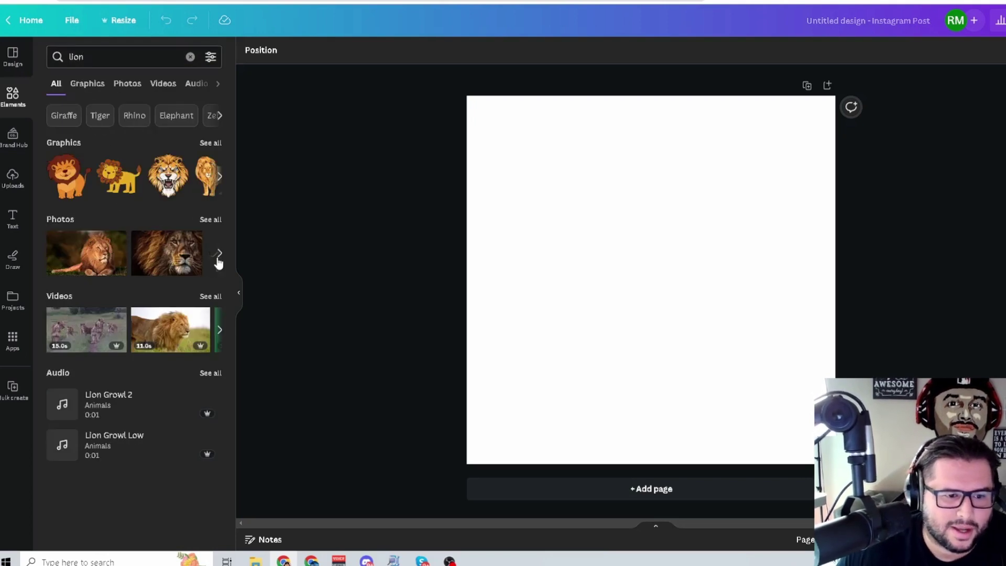
Add the close-up lion photo, enlarge it, then delete it
click(218, 256)
click(50, 257)
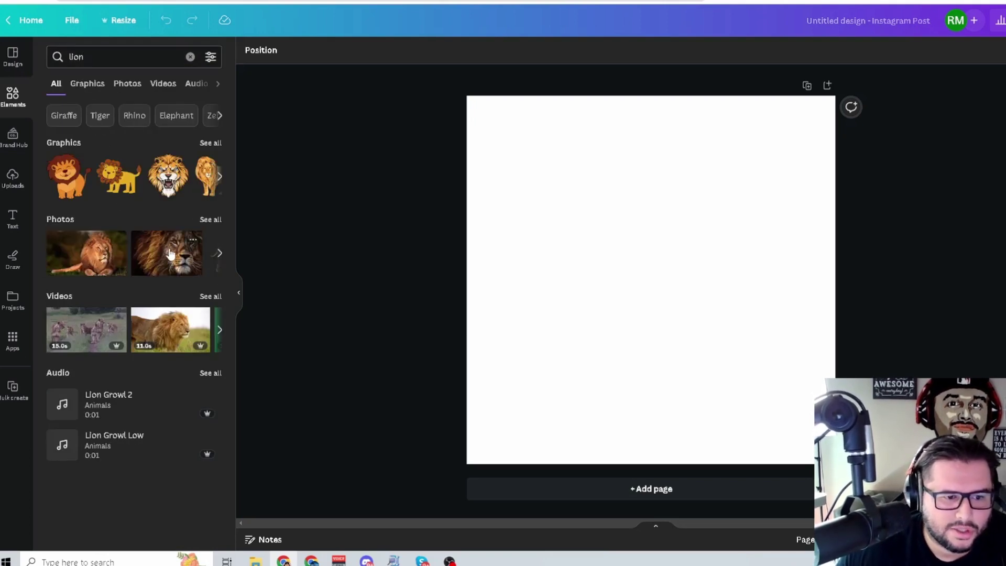
click(175, 262)
drag(508, 189, 445, 150)
drag(798, 151, 831, 129)
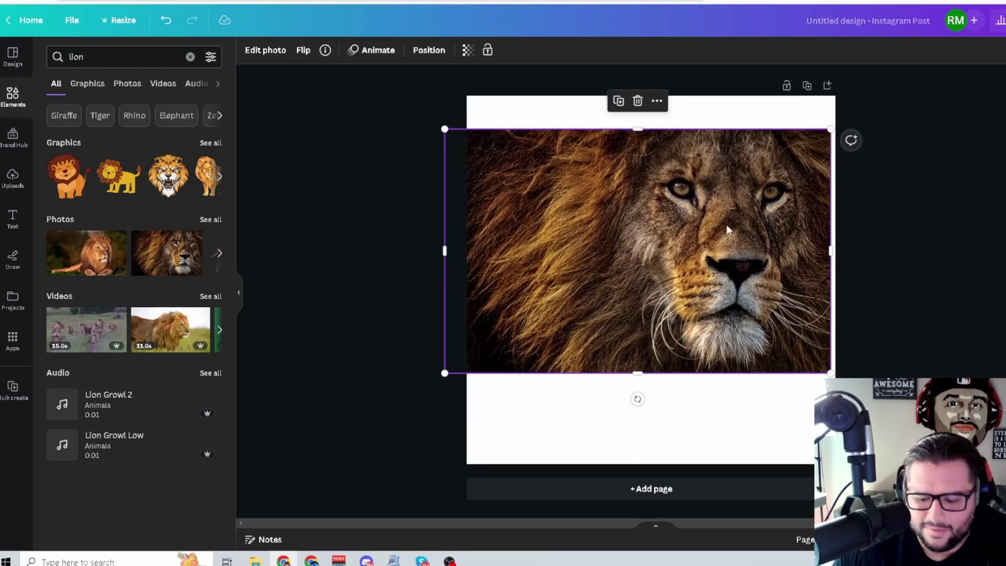
key(Delete)
Add the roaring lion photo stretched over the page, delete it, and clear the search
click(220, 254)
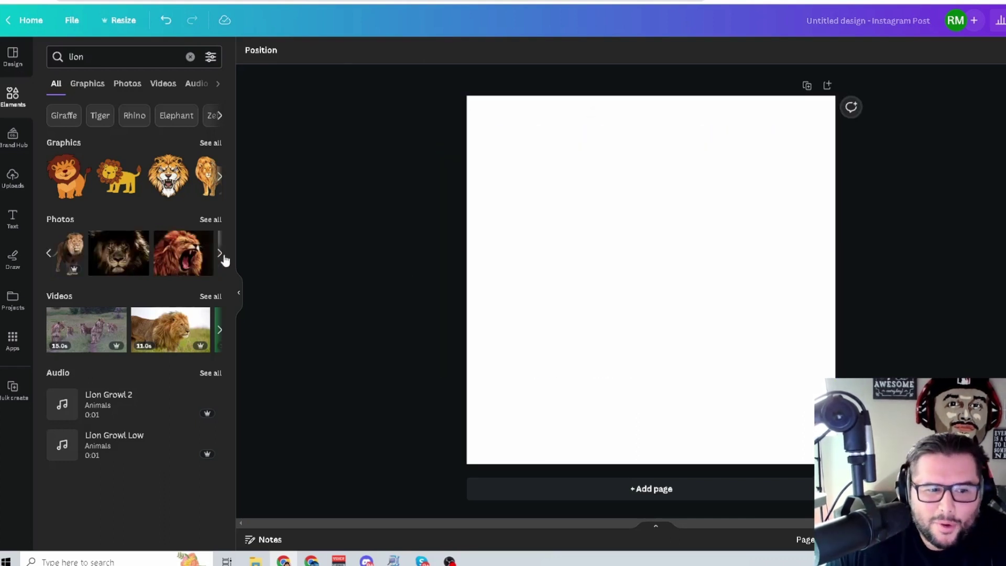
click(200, 262)
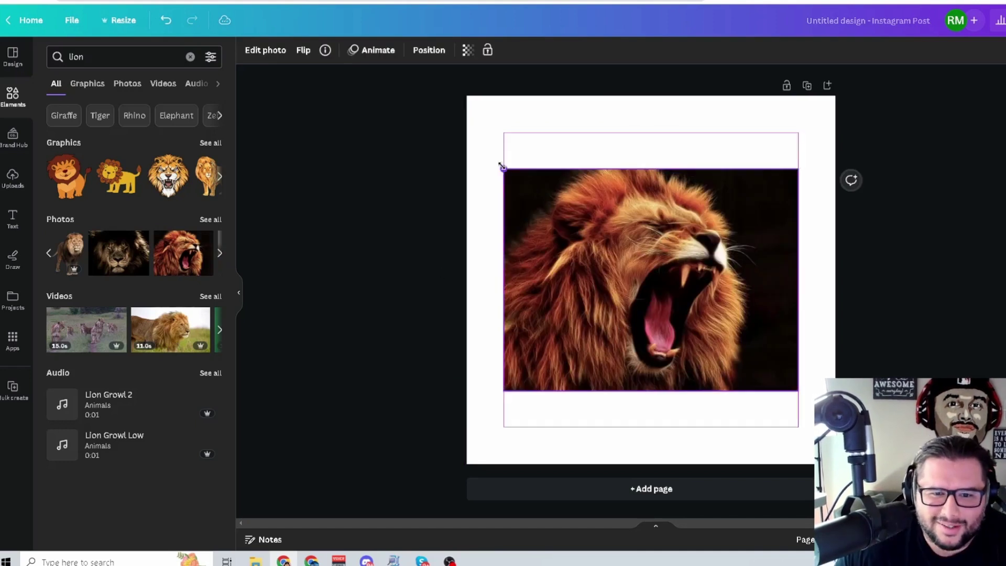
drag(503, 168, 451, 127)
drag(797, 127, 845, 94)
drag(844, 390, 946, 466)
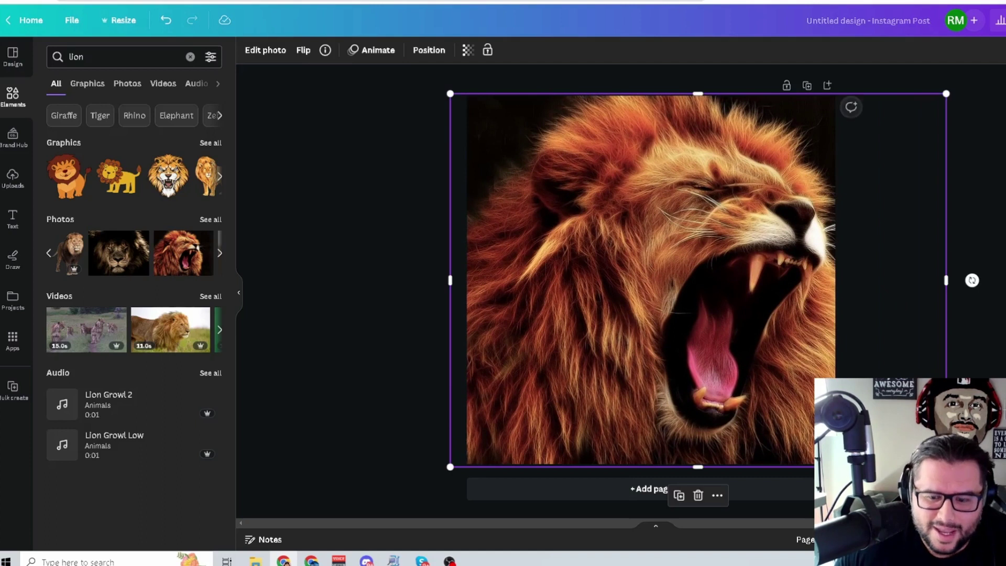
key(Delete)
double_click(79, 62)
key(BackSpace)
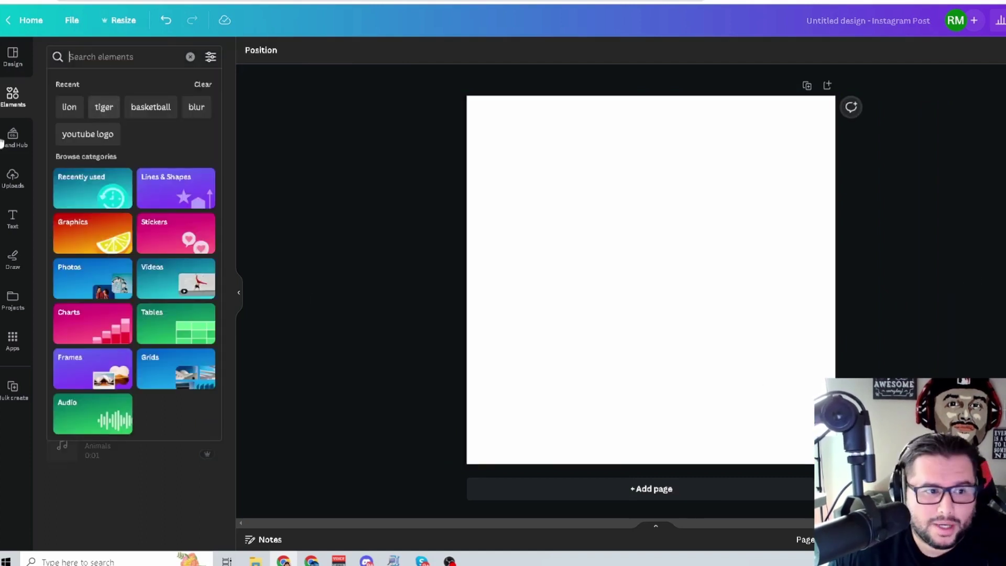
Add the cartoon headphone face from Uploads and shrink it into the bottom-left corner
click(13, 178)
click(74, 332)
drag(765, 418, 718, 337)
drag(630, 142, 633, 121)
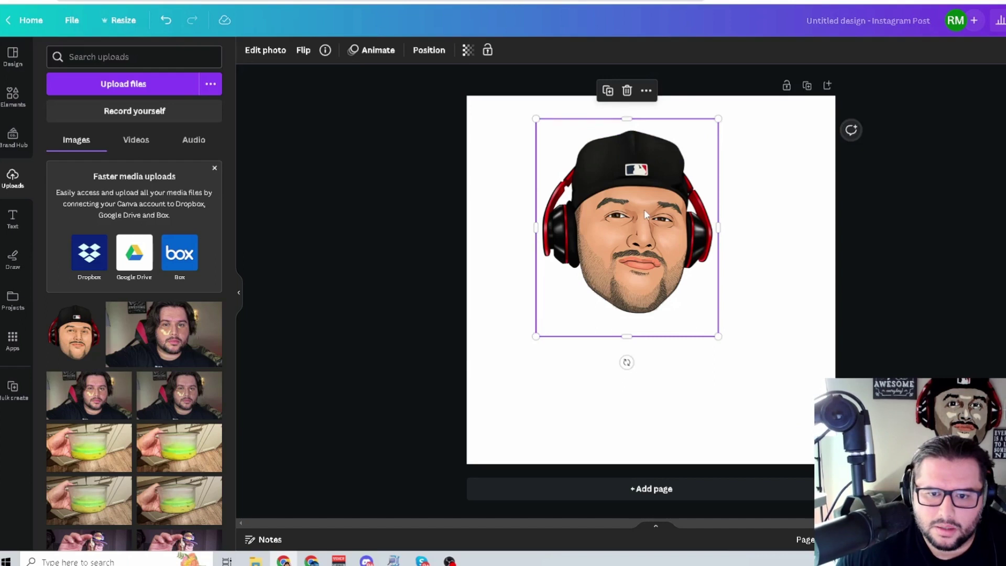
drag(627, 229, 570, 355)
drag(661, 462, 572, 359)
drag(537, 293, 533, 395)
drag(569, 349, 522, 391)
Set the page background to the dark Brand Kit colour (black)
click(633, 268)
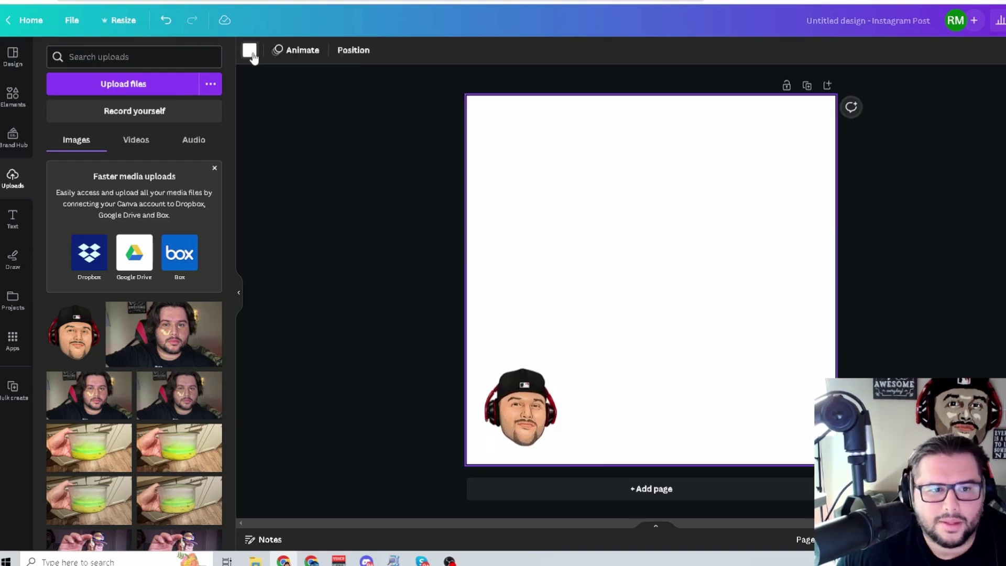
click(249, 50)
click(59, 203)
click(521, 408)
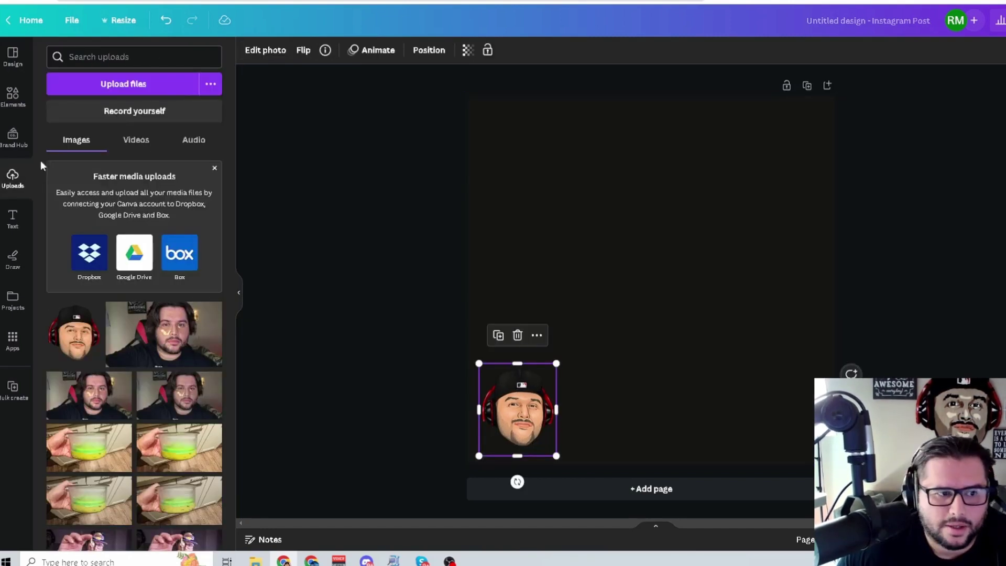
click(331, 300)
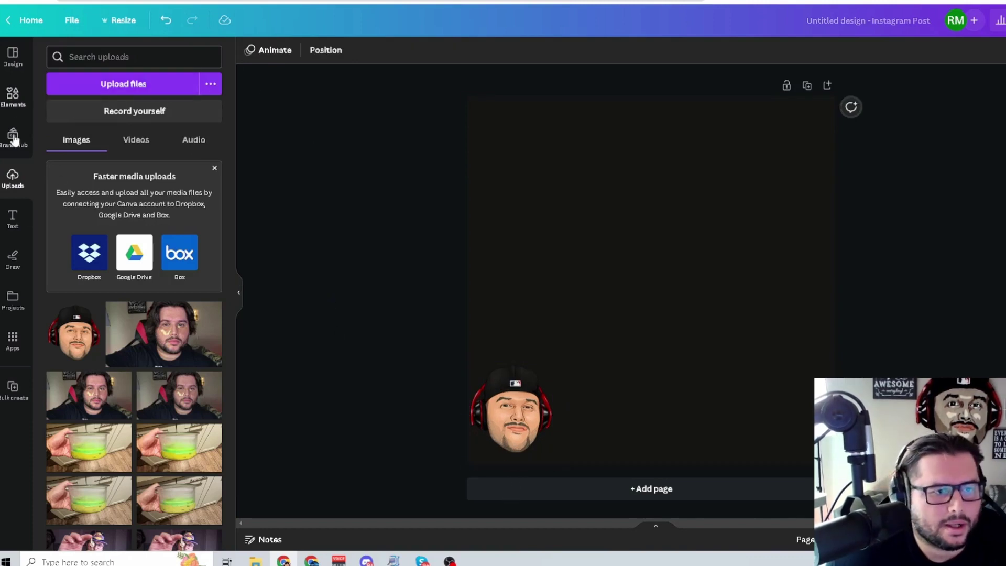
Add a 'Quote' heading and centre it near the top of the dark post
click(13, 219)
click(133, 194)
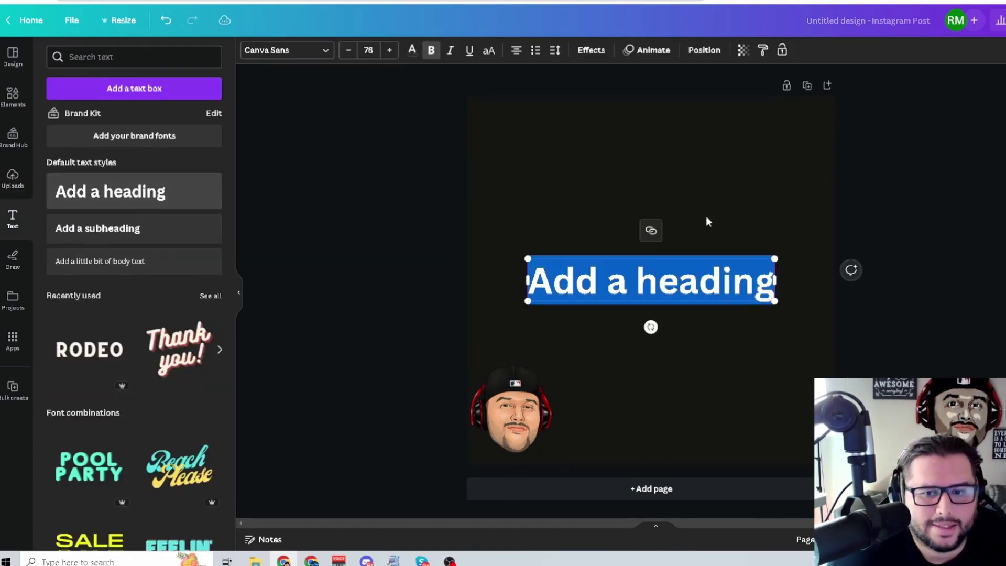
text(Quote)
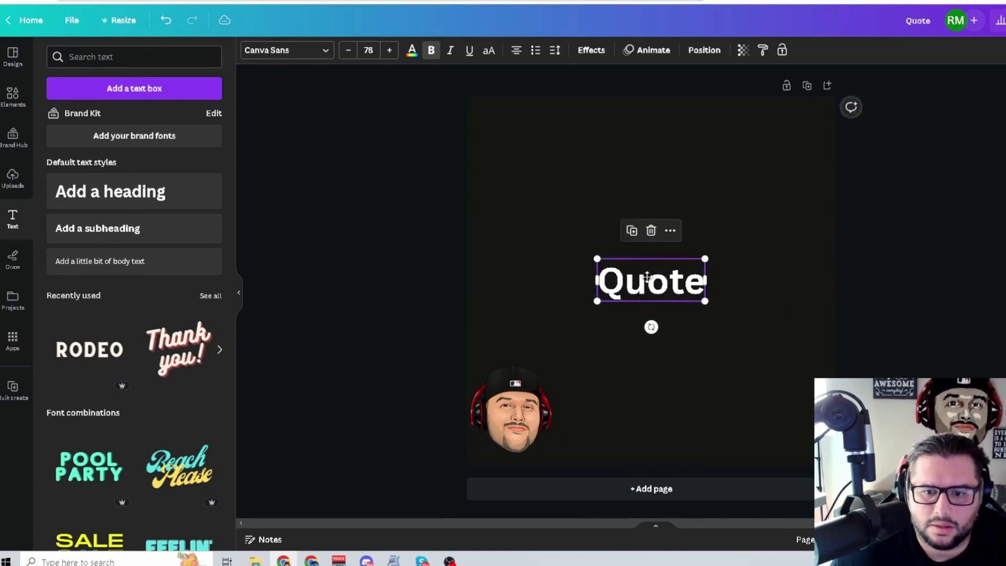
drag(647, 277, 648, 199)
drag(705, 223, 766, 248)
drag(721, 226, 690, 223)
drag(567, 242, 555, 246)
click(817, 224)
drag(690, 215, 697, 212)
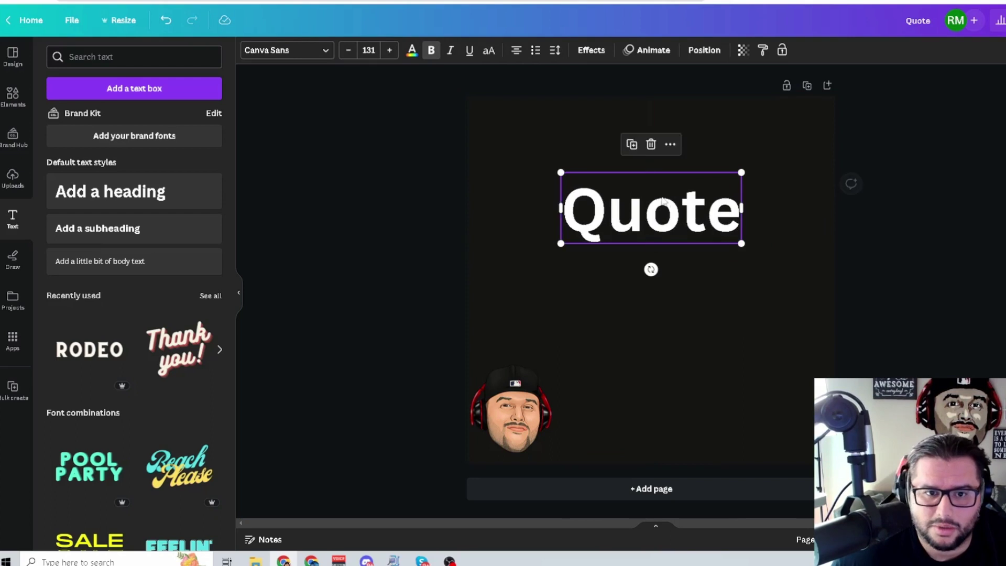
Set the Quote heading to size 80 in Eastman Grotesque and nudge it onto centre
click(369, 50)
text(80)
key(Return)
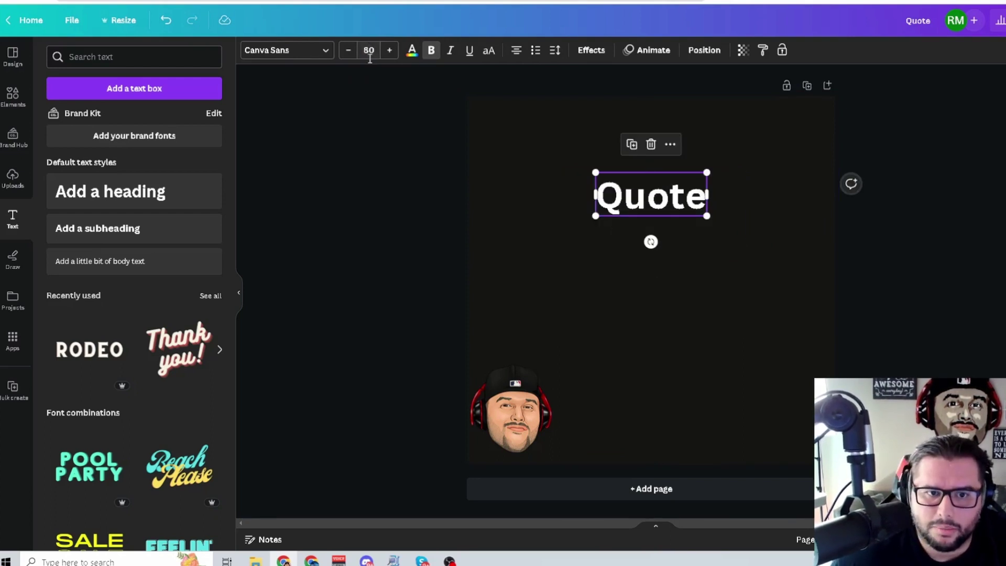
click(315, 52)
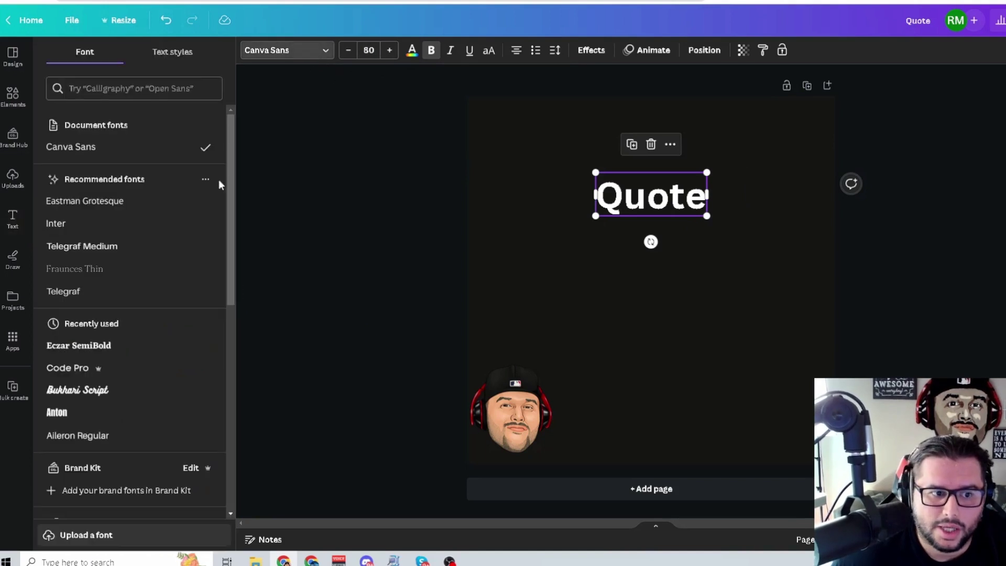
click(116, 202)
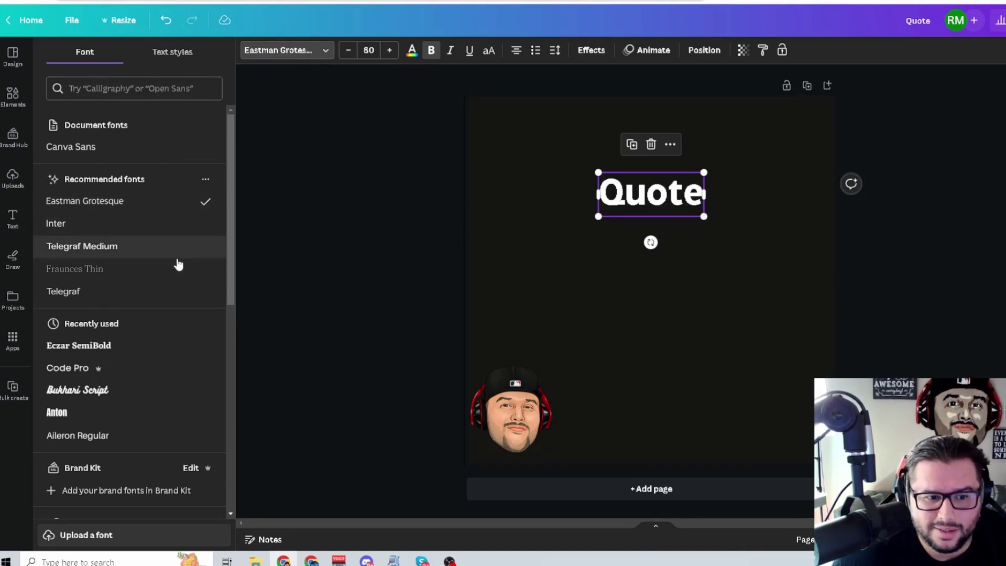
scroll(165, 261, down, 6)
scroll(165, 261, down, 15)
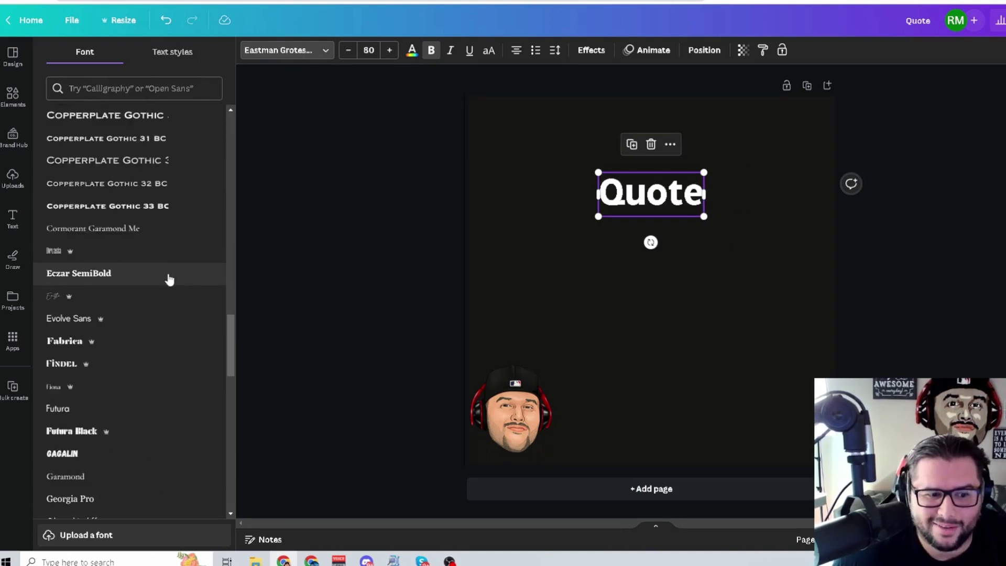
scroll(198, 270, down, 2)
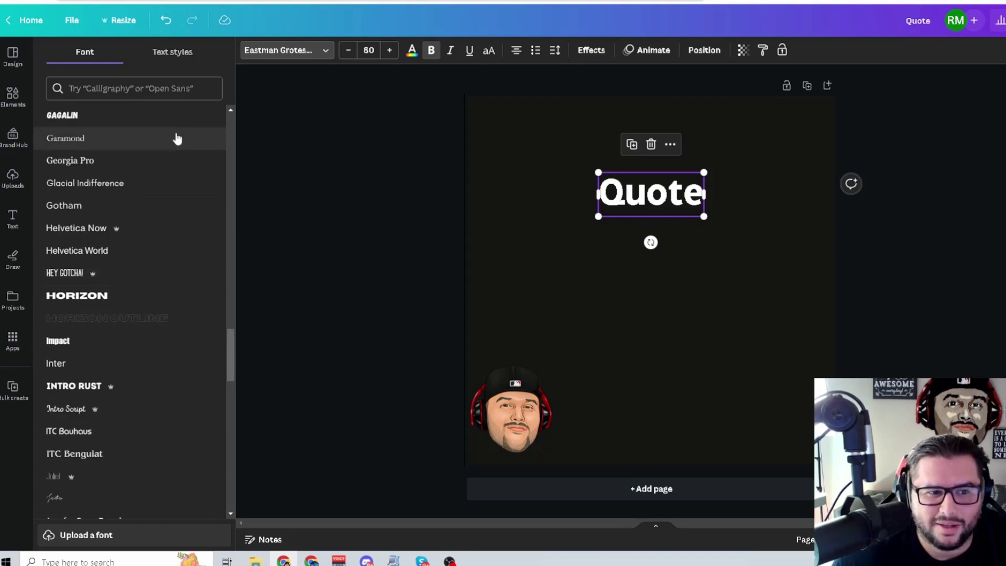
drag(228, 338, 230, 142)
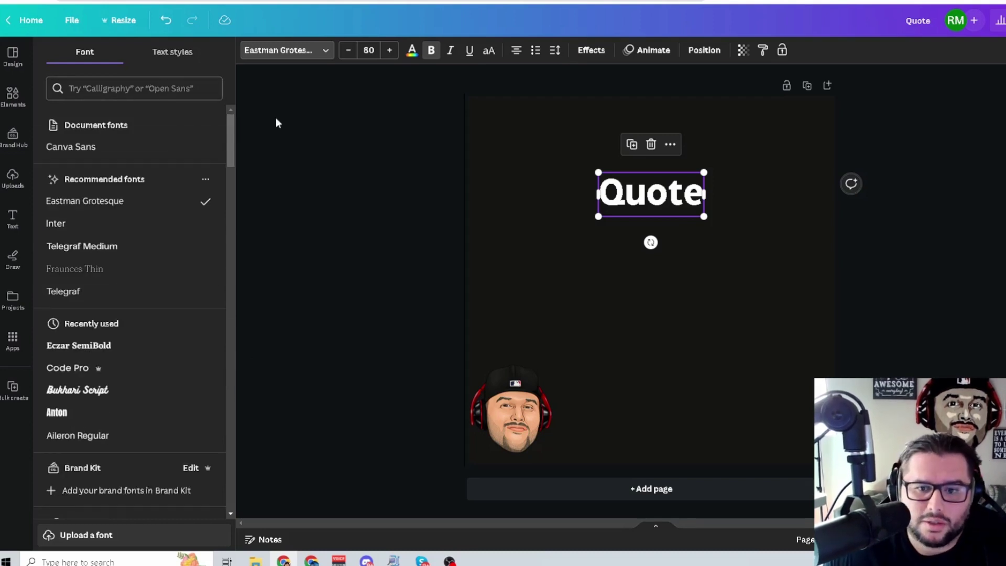
mouse_move(675, 209)
mouse_down()
mouse_move(685, 215)
mouse_move(675, 216)
mouse_up()
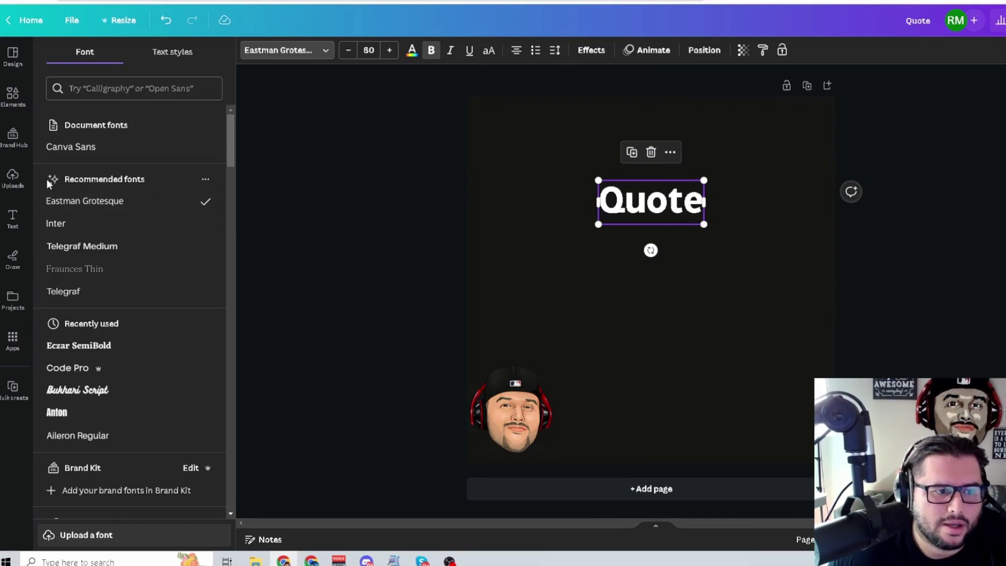
click(13, 219)
Add an 'Author' heading below Quote, widened to one line, at size 40
click(110, 191)
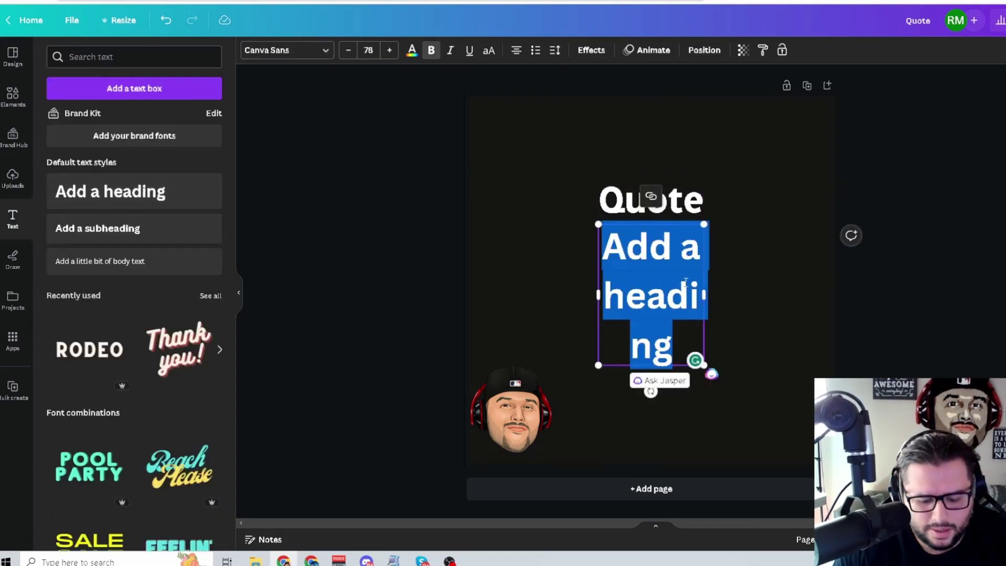
text(Authoer)
key(BackSpace)
key(BackSpace)
key(BackSpace)
text(or)
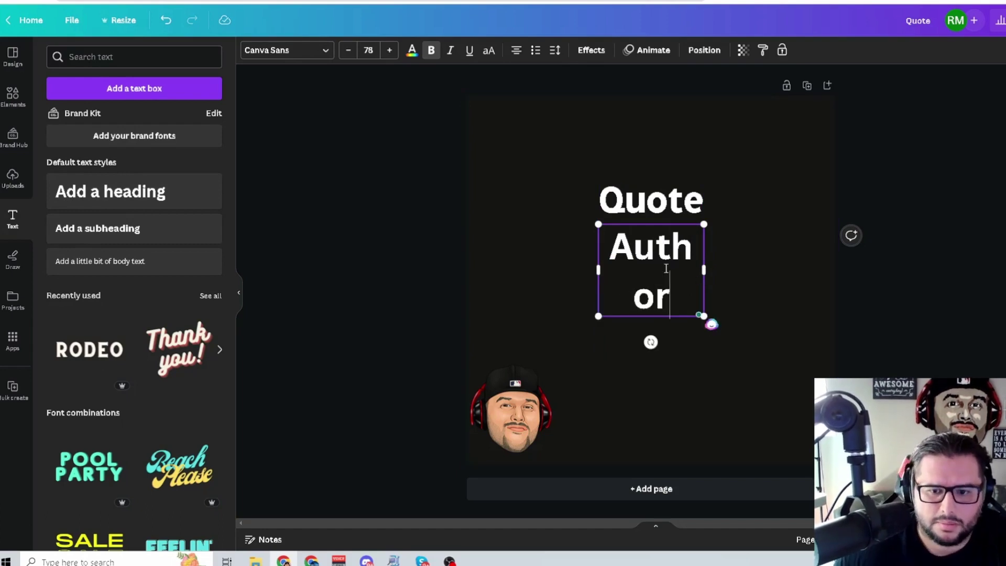
drag(705, 272, 764, 272)
drag(713, 233, 690, 305)
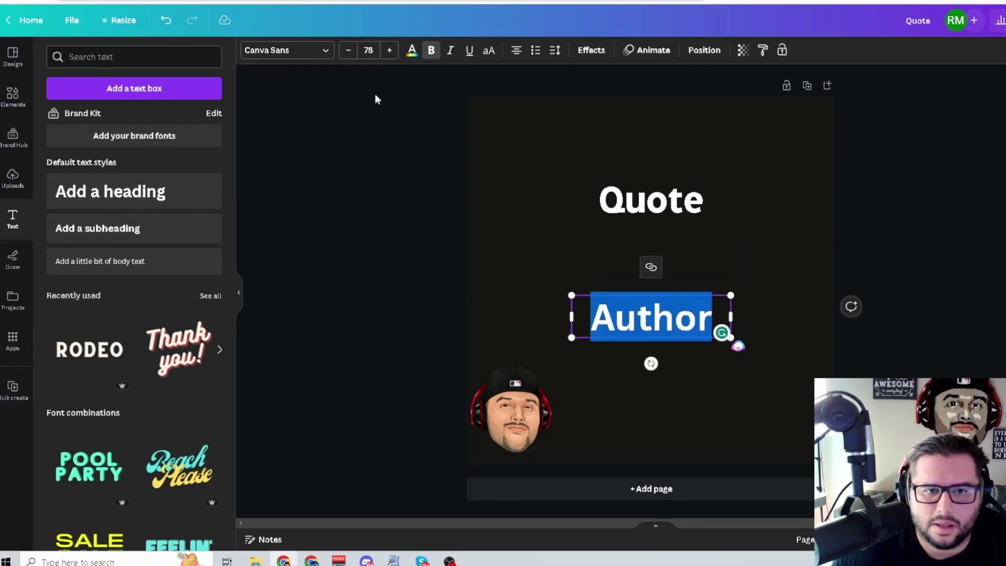
click(375, 52)
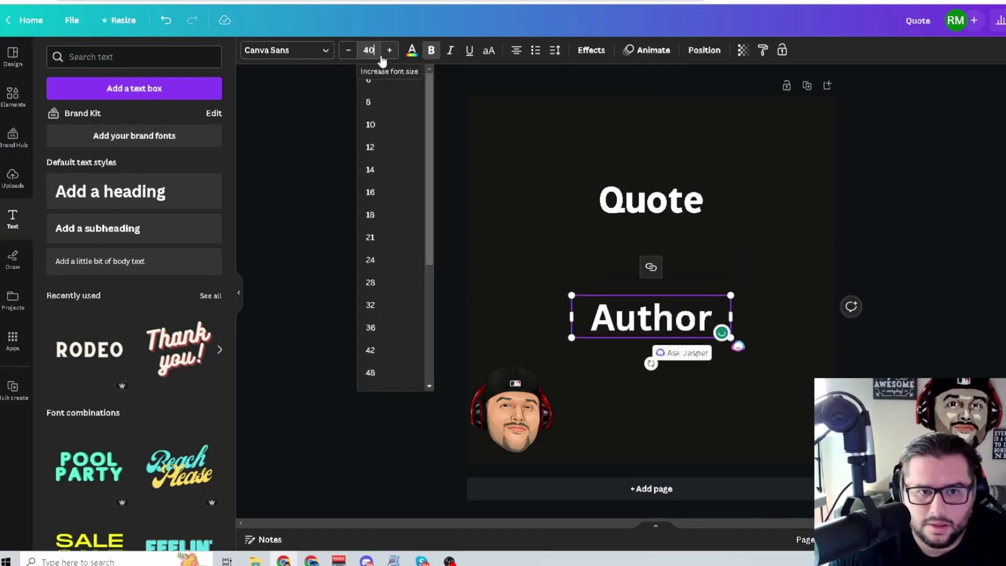
text(40)
key(Return)
Lower the Author line, then resize and re-centre the Quote heading above it
click(657, 246)
mouse_move(663, 214)
mouse_down()
mouse_move(723, 237)
mouse_move(652, 215)
mouse_up()
drag(650, 310, 655, 347)
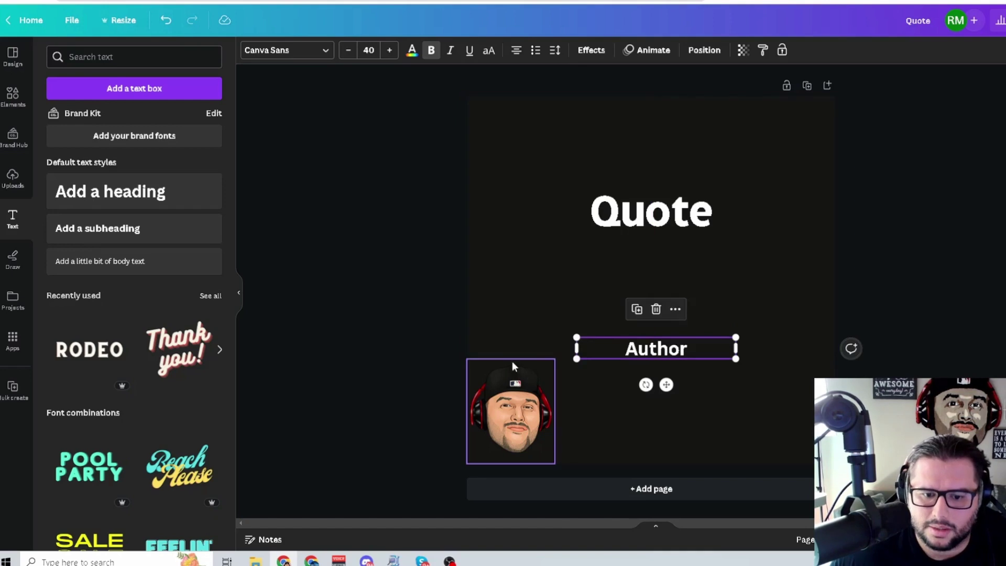
click(658, 205)
drag(659, 205, 659, 191)
drag(710, 225, 730, 233)
drag(698, 204, 689, 203)
drag(582, 229, 645, 207)
click(368, 50)
click(656, 348)
click(768, 305)
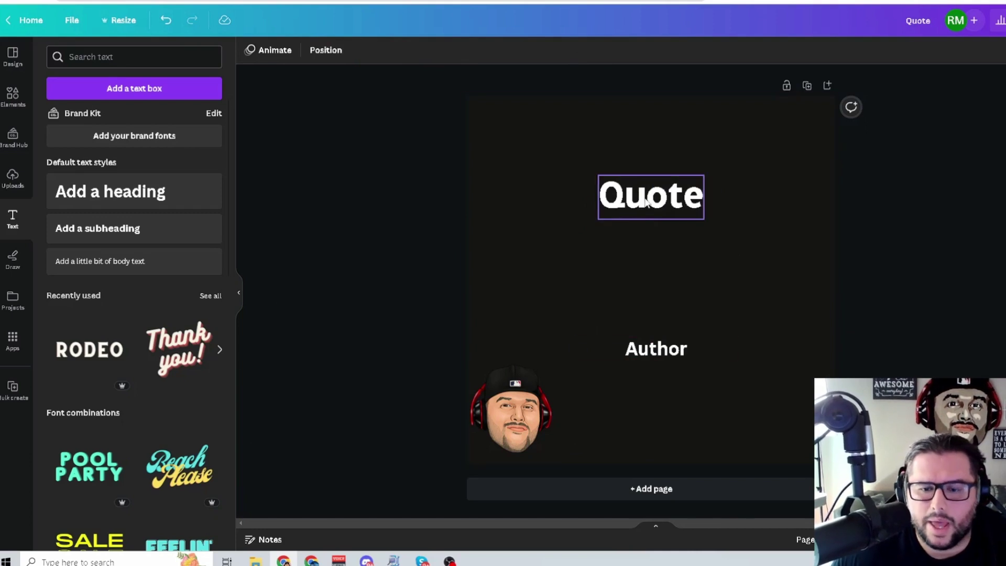
Connect the Quote and Author texts to the sheet's Quote and Author fields, then continue
click(12, 389)
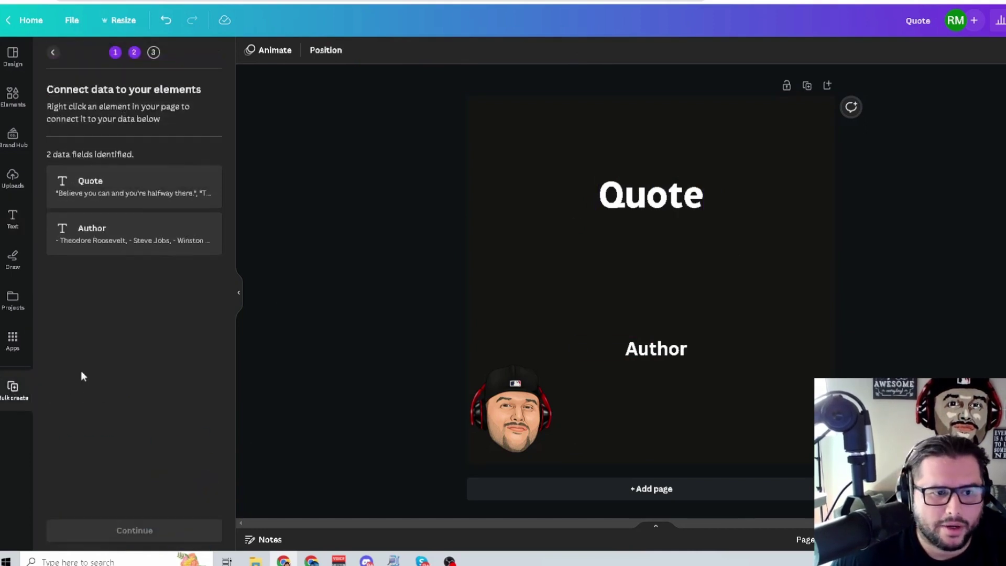
right_click(636, 195)
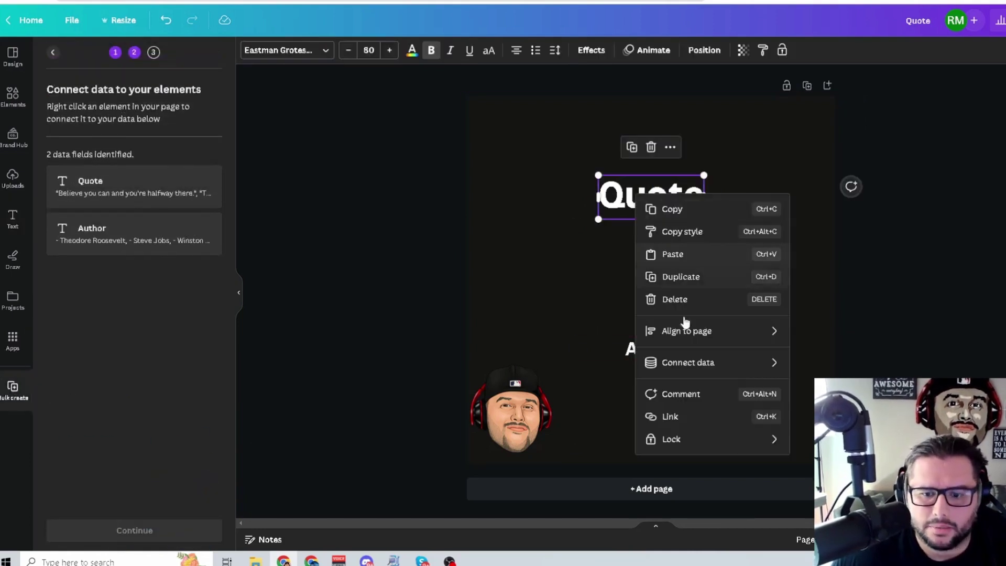
mouse_move(689, 368)
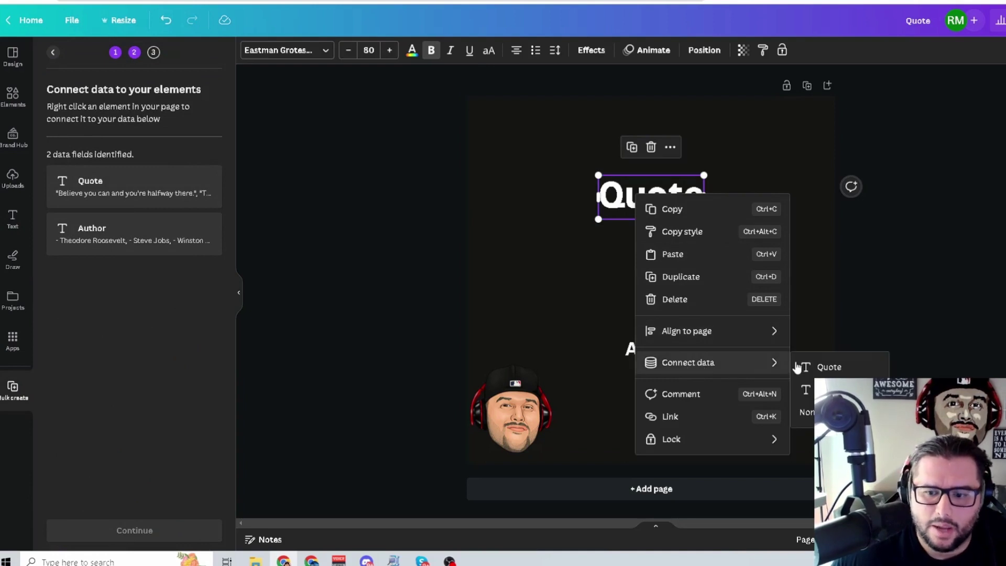
click(819, 367)
right_click(661, 348)
mouse_move(738, 466)
click(804, 430)
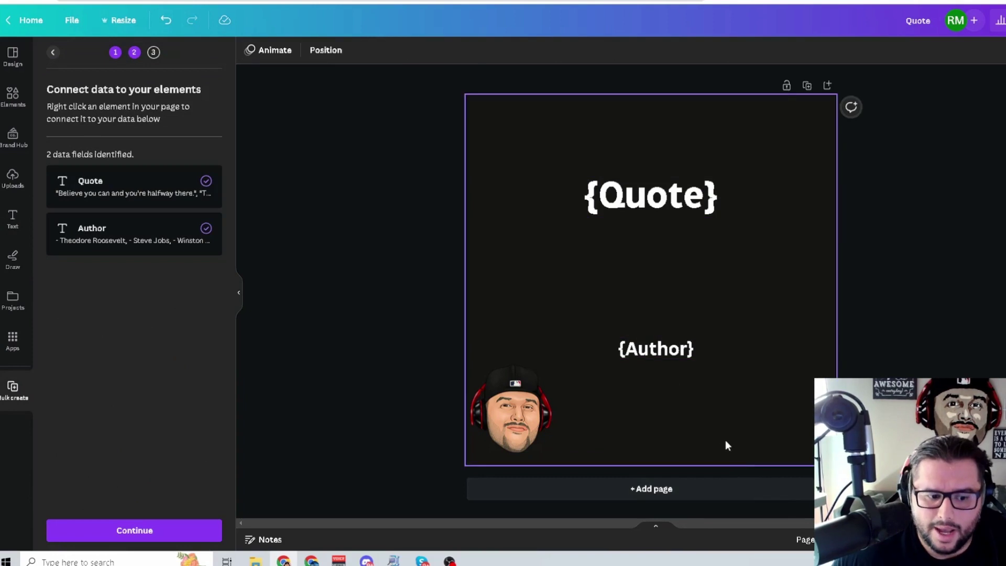
click(169, 539)
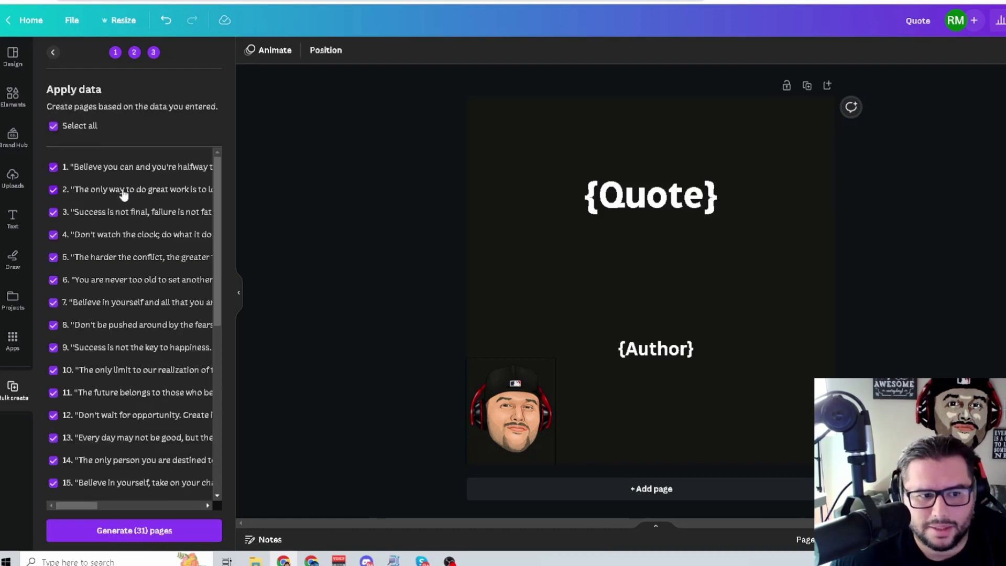
drag(215, 171, 226, 353)
key(ctrl+Tab)
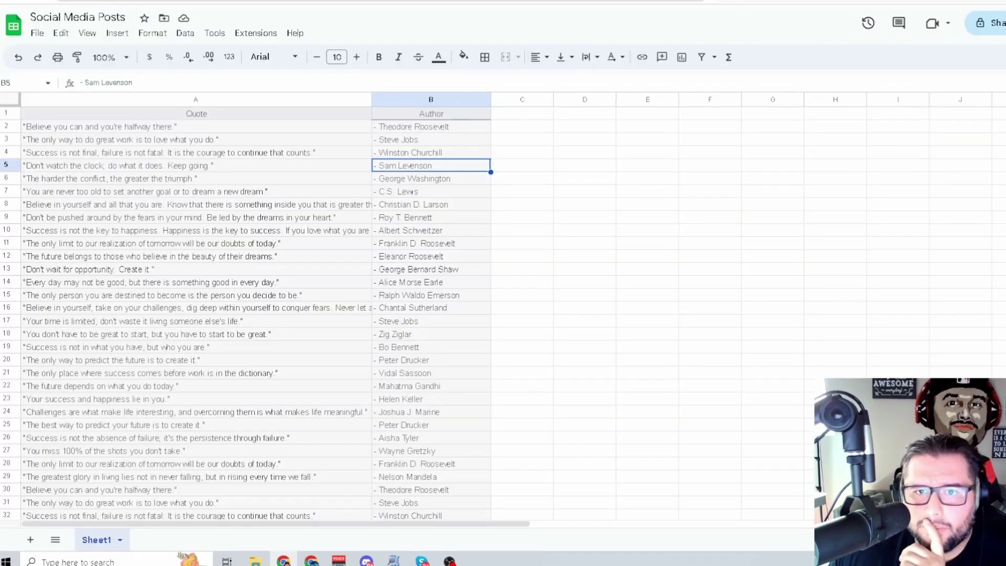
key(ctrl+Tab)
key(ctrl+Tab)
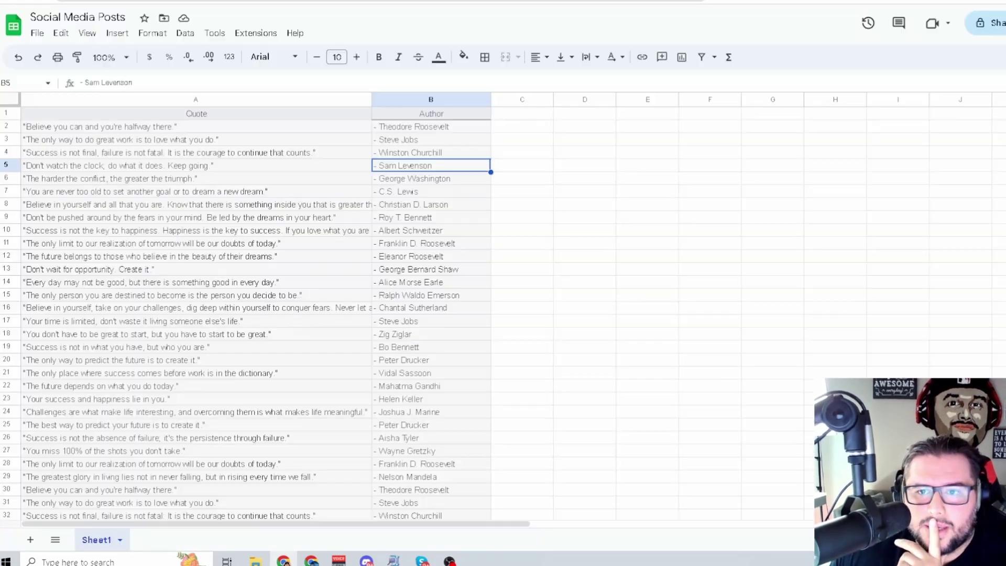
key(ctrl+Tab)
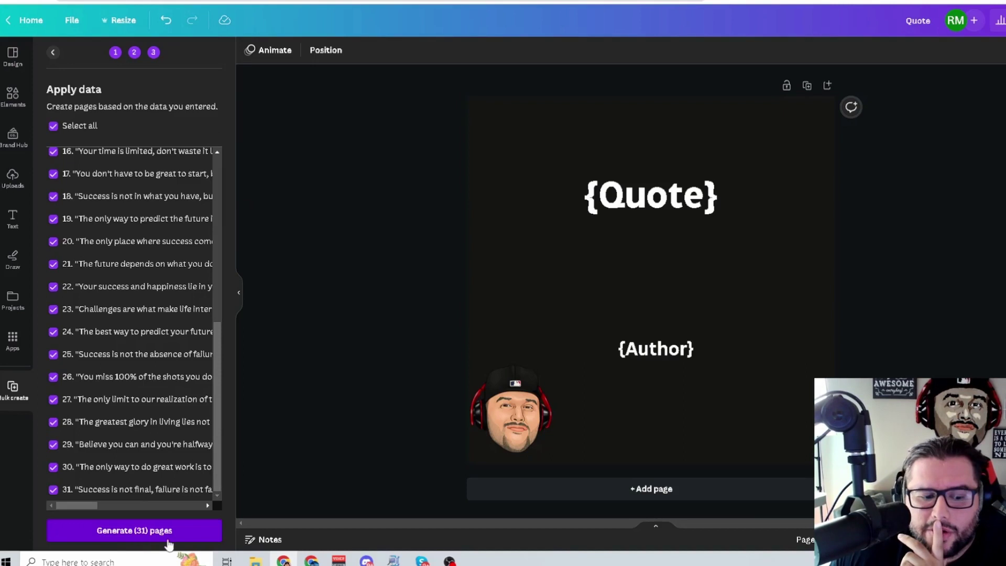
Select all 31 data rows and generate 31 quote pages
drag(216, 454, 246, 490)
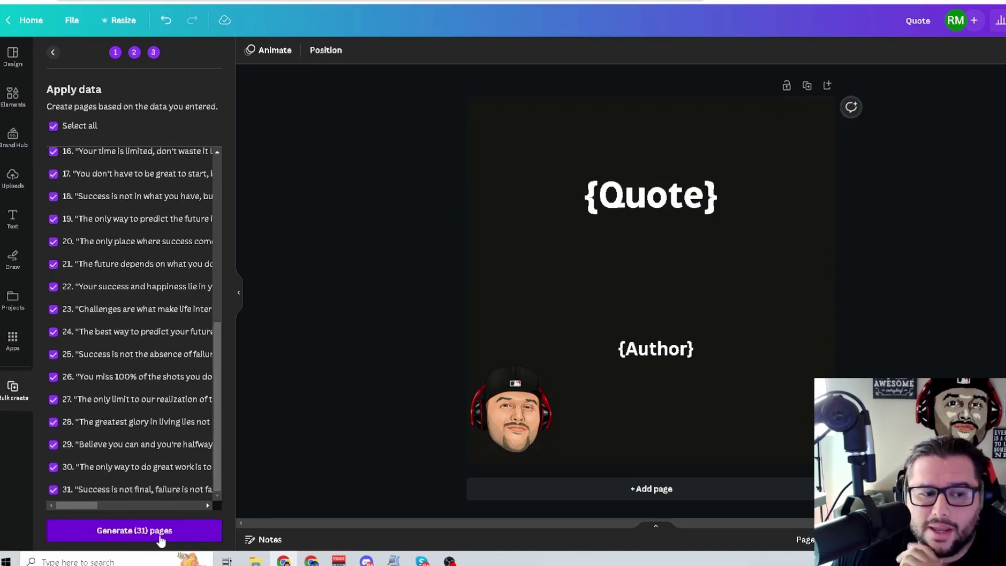
click(53, 490)
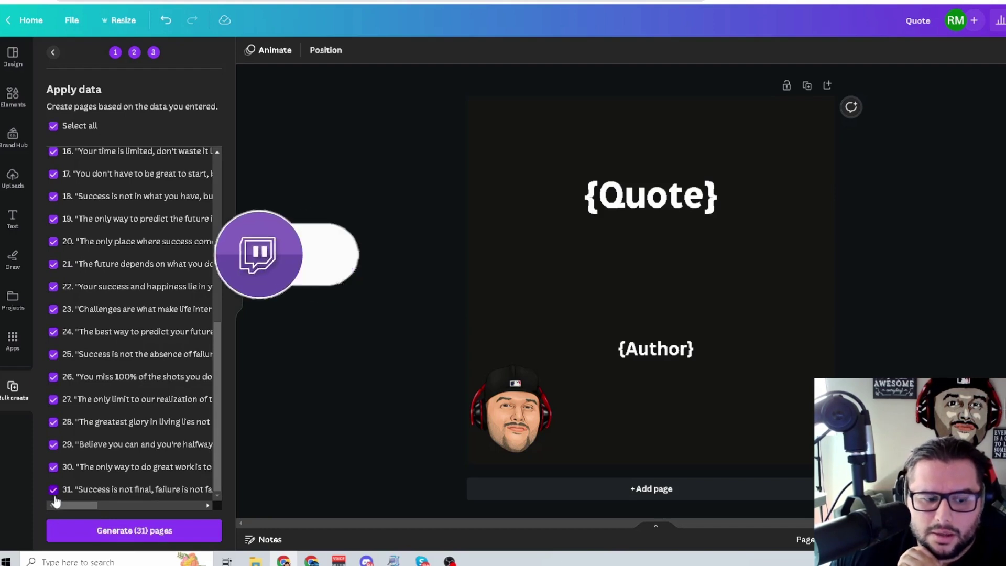
click(53, 127)
click(53, 126)
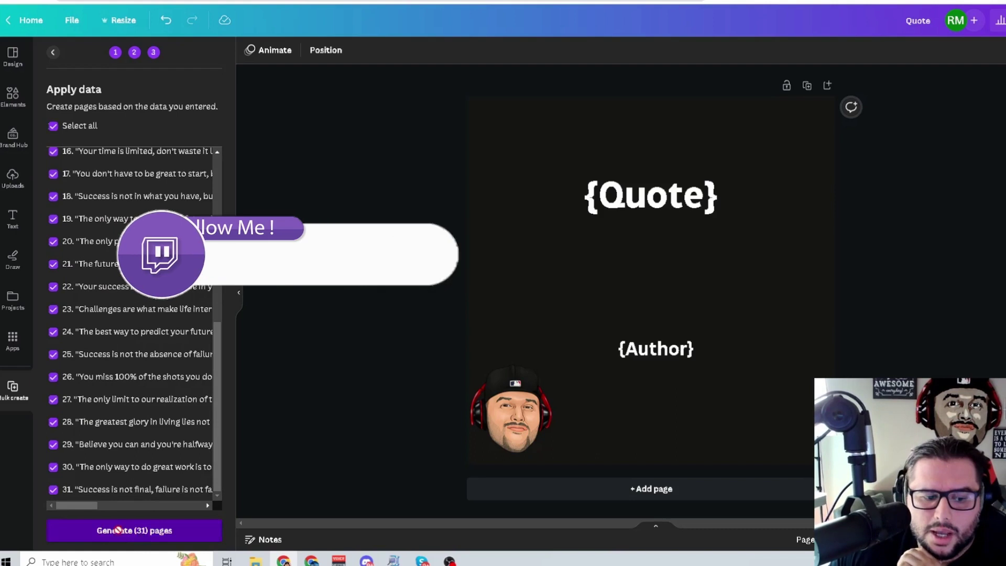
click(118, 529)
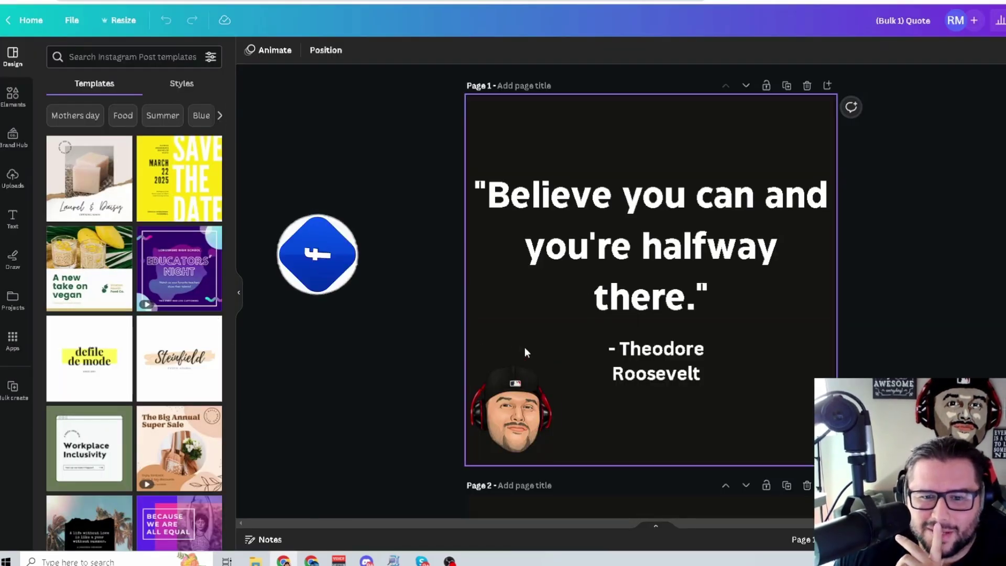
Shrink the Churchill quote on page 3 and centre it on the page
scroll(524, 347, down, 10)
scroll(424, 341, down, 3)
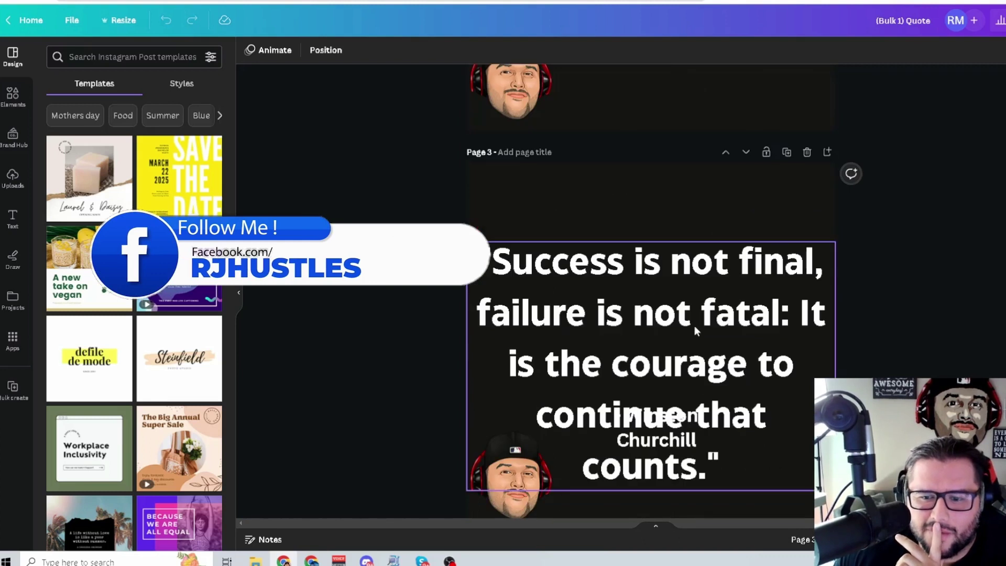
click(725, 385)
drag(835, 490, 721, 411)
drag(601, 319, 659, 282)
click(891, 347)
Shrink the page 6 quote and move it up above the author line
scroll(890, 347, down, 5)
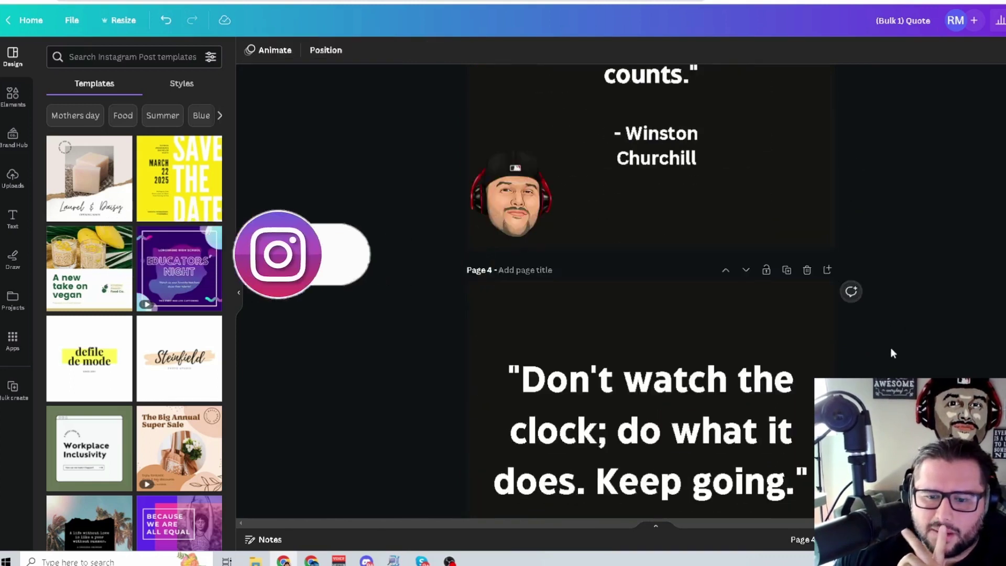
scroll(890, 347, down, 3)
scroll(890, 347, down, 5)
scroll(890, 348, down, 6)
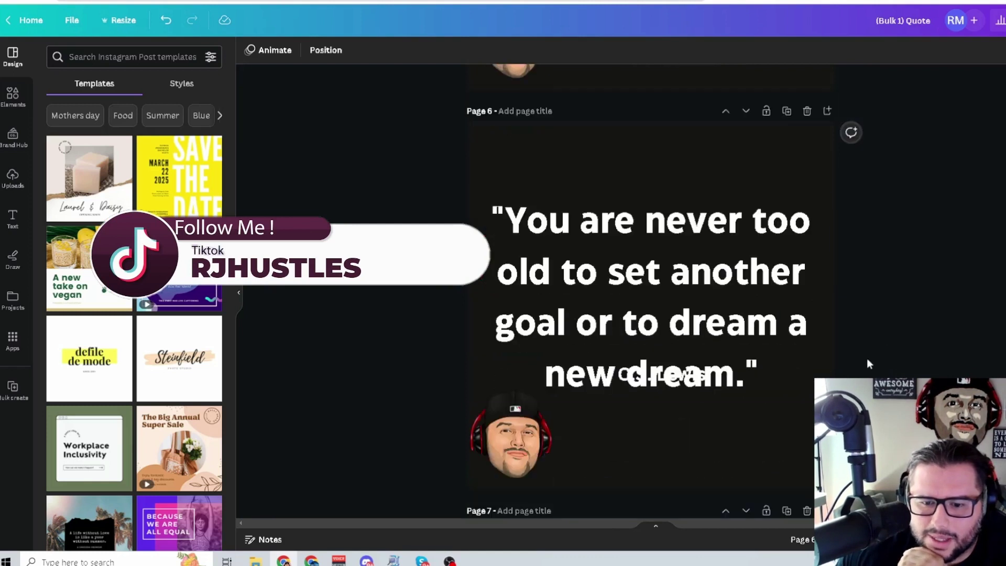
click(796, 335)
drag(837, 399, 799, 284)
drag(674, 270, 704, 261)
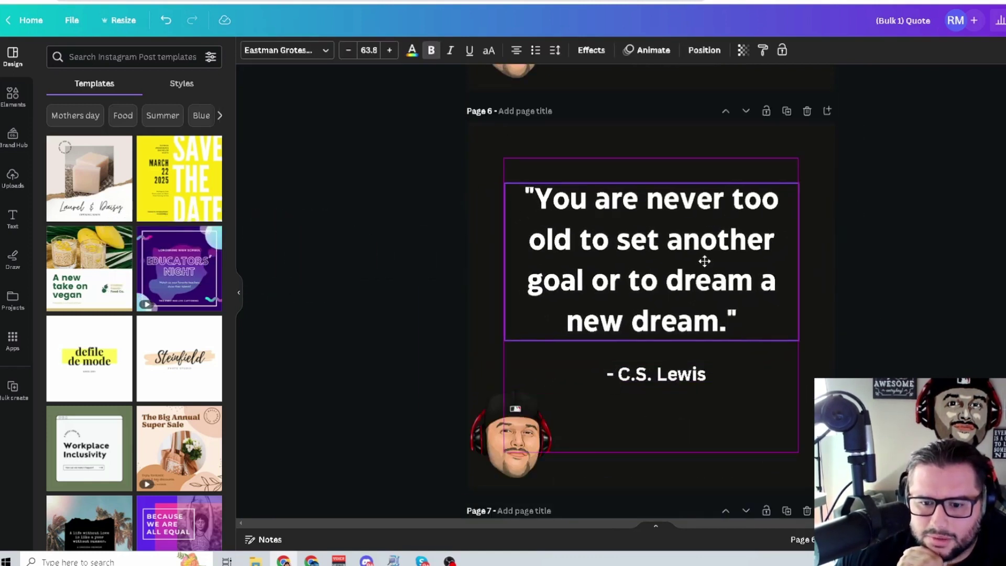
click(895, 274)
Shrink the Christian D. Larson author line on page 7 and reposition the page 8 quote
scroll(926, 348, down, 7)
click(820, 322)
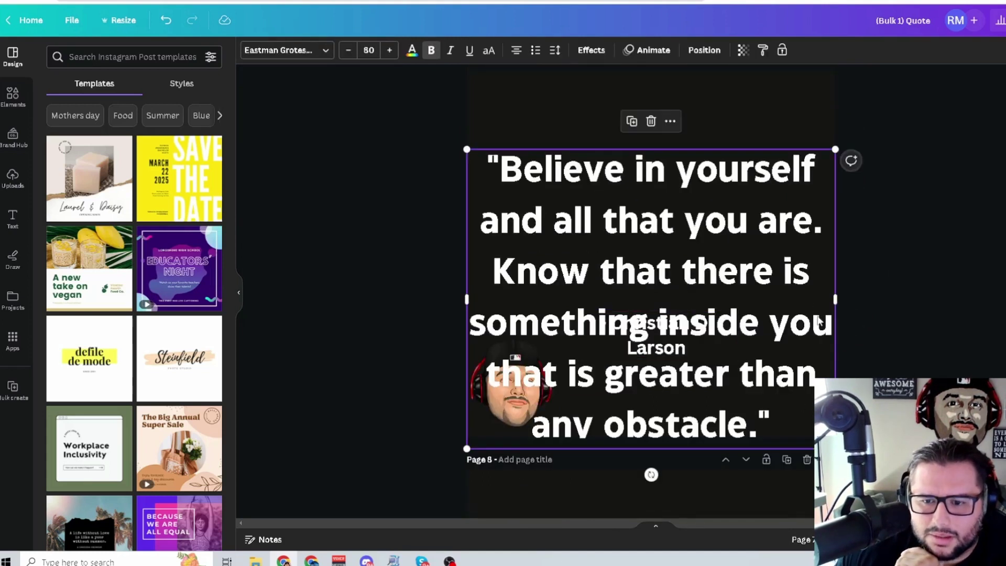
click(731, 348)
drag(738, 361, 718, 353)
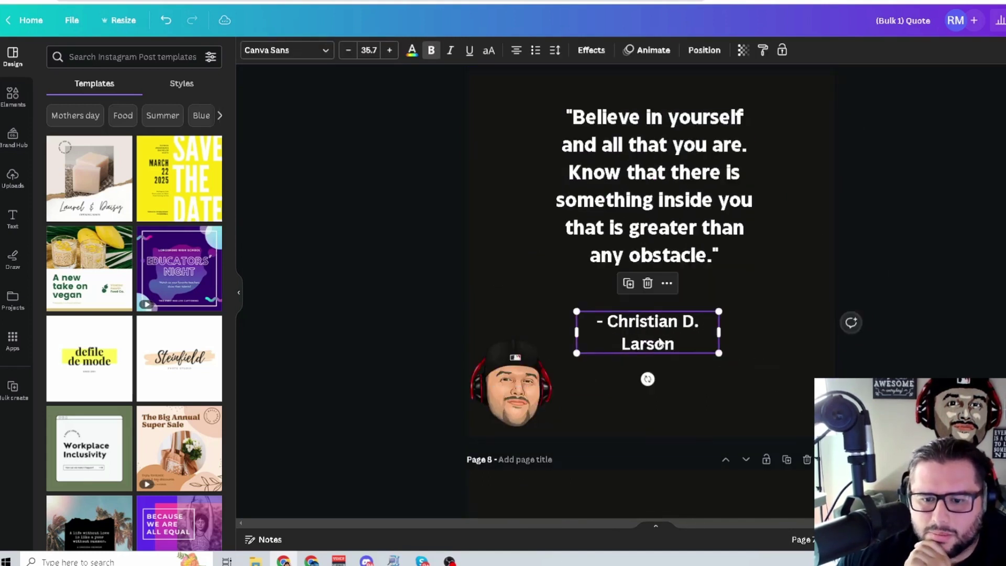
scroll(618, 287, down, 5)
click(618, 287)
drag(618, 287, 667, 260)
Shrink the Eleanor Roosevelt author line on page 11
scroll(901, 326, down, 5)
click(751, 329)
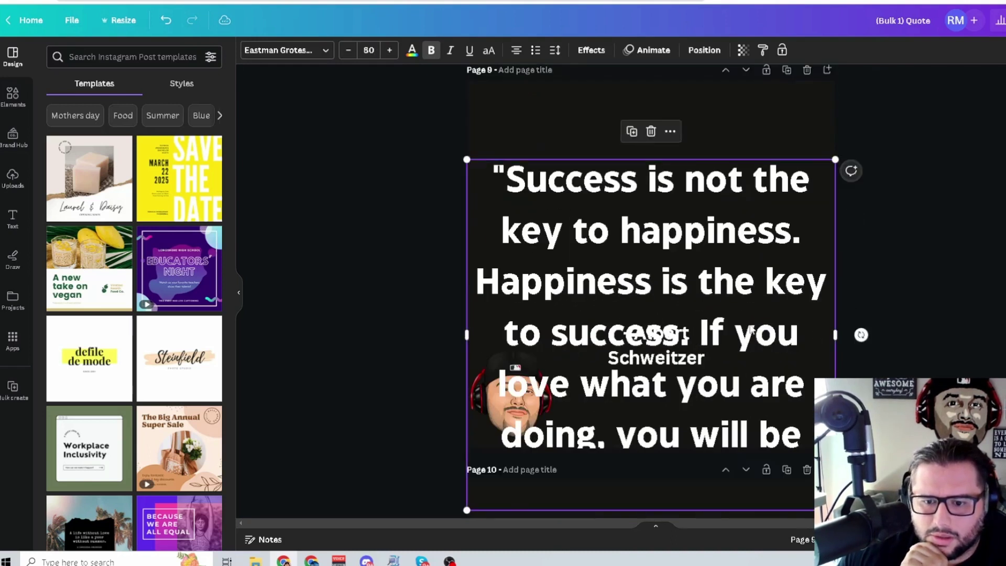
scroll(752, 329, down, 10)
click(649, 254)
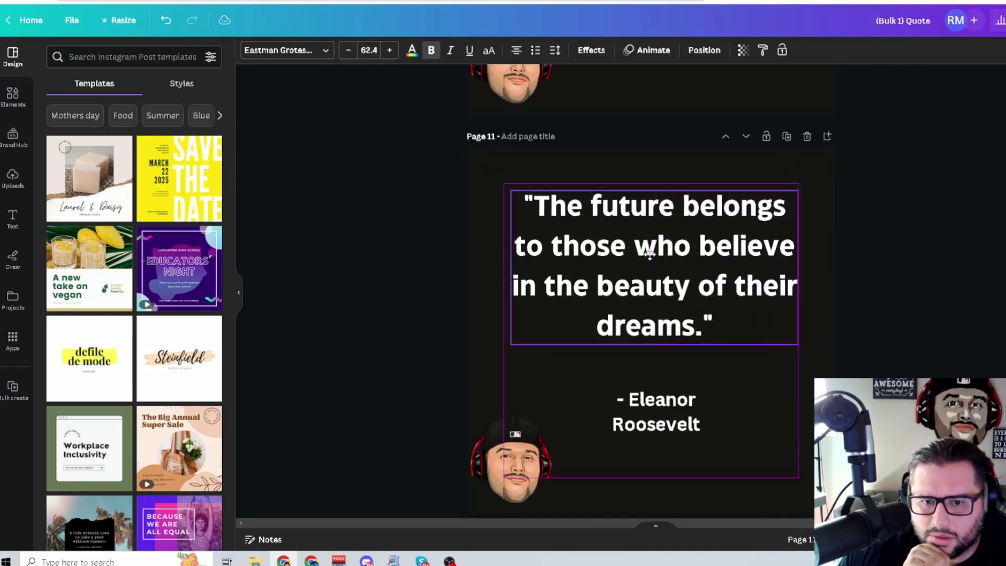
click(728, 419)
drag(734, 430, 717, 429)
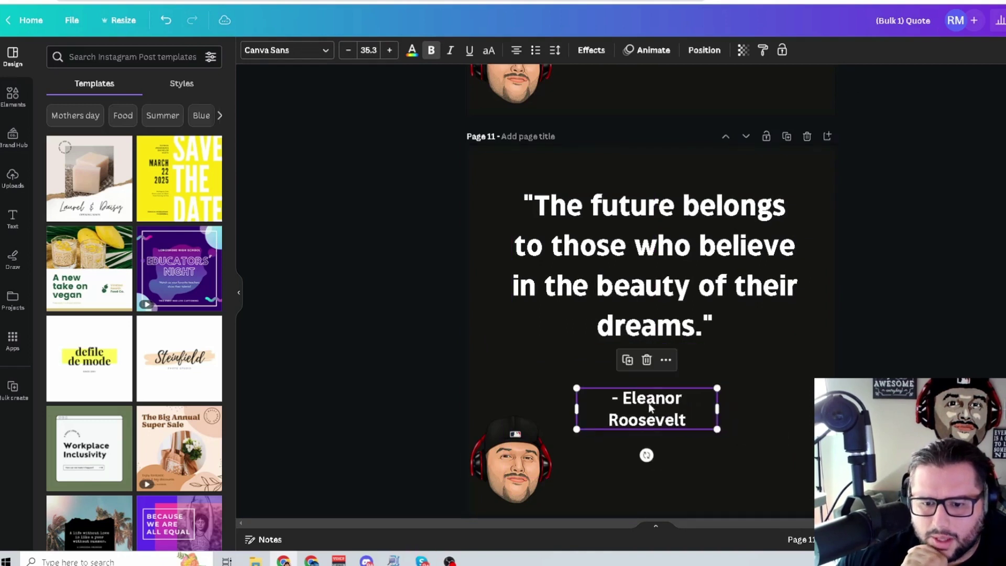
click(926, 325)
On page 13, shrink and raise the quote and shrink the Alice Morse Earle author line
scroll(935, 324, down, 5)
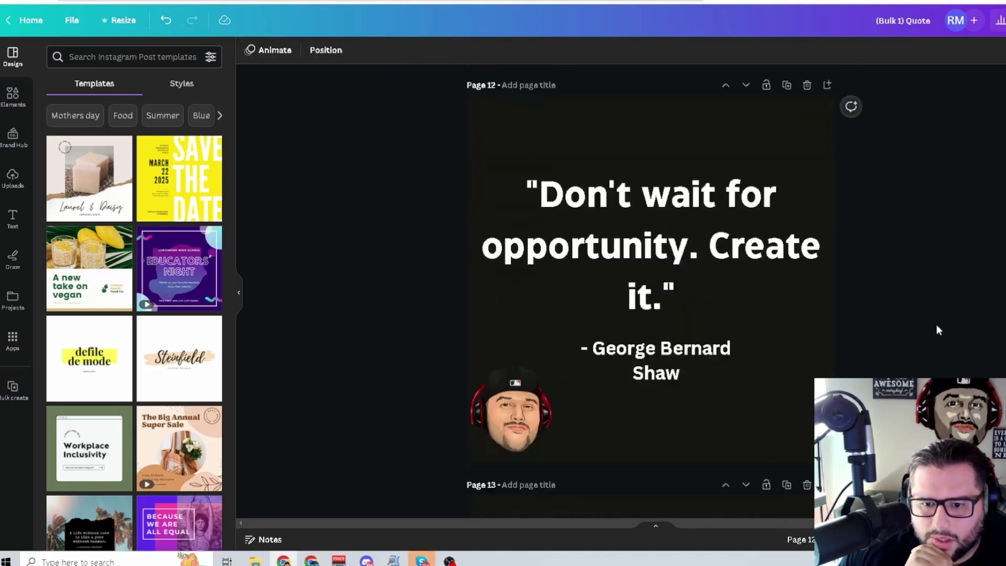
scroll(937, 329, down, 5)
click(826, 317)
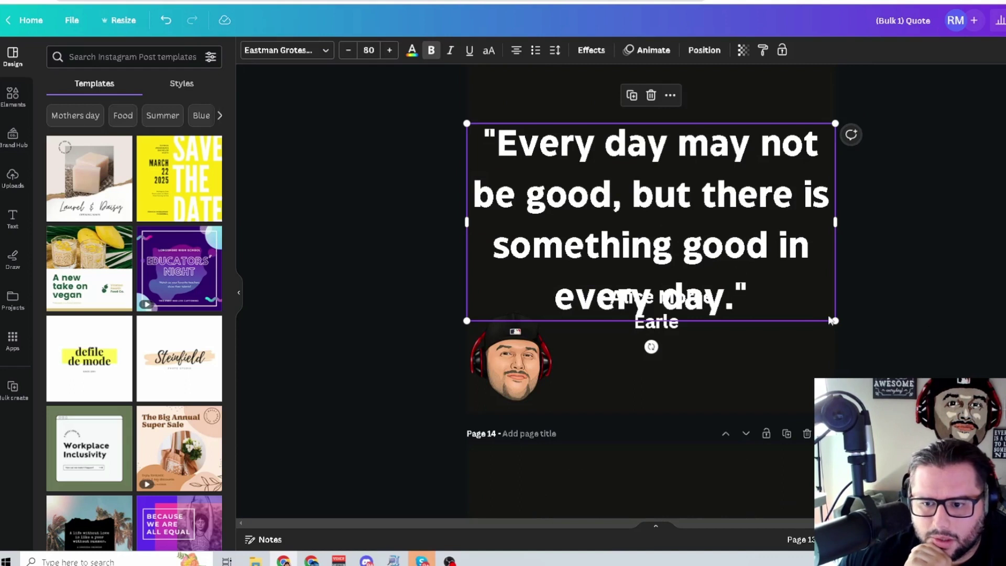
drag(836, 322, 763, 285)
drag(650, 216, 690, 177)
click(666, 300)
drag(734, 333, 711, 326)
Shrink and shift the page 14 quote, and shrink the Chantal Sutherland author line on page 15
scroll(675, 317, down, 5)
click(649, 236)
drag(835, 370, 741, 326)
drag(608, 246, 677, 231)
scroll(678, 231, down, 5)
click(718, 234)
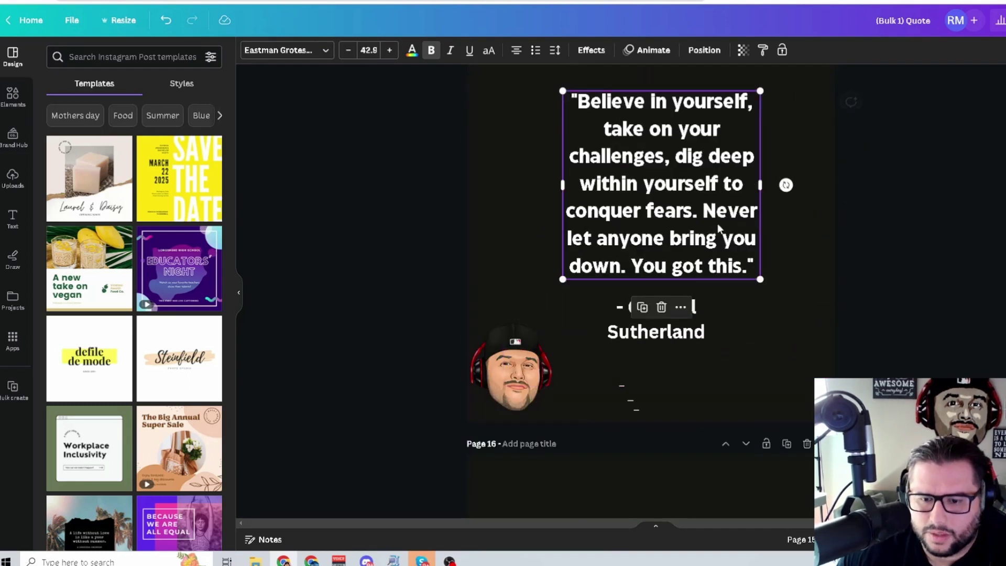
click(669, 325)
drag(738, 343, 716, 339)
drag(654, 319, 661, 313)
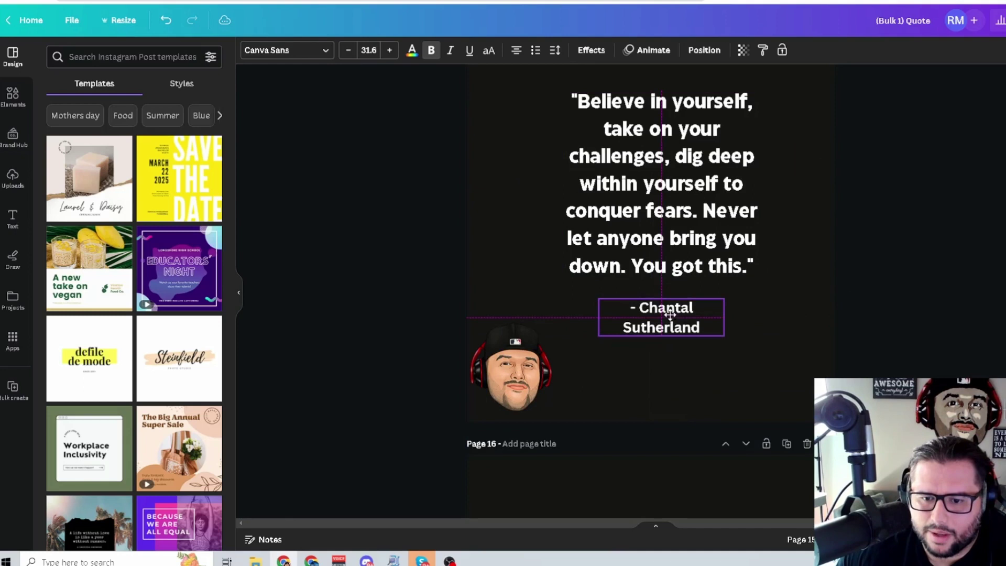
click(935, 353)
Shrink the page 17 quote to reveal Zig Ziglar, and shrink and shift the page 20 quote
scroll(935, 353, down, 2)
scroll(844, 326, down, 3)
scroll(824, 345, down, 6)
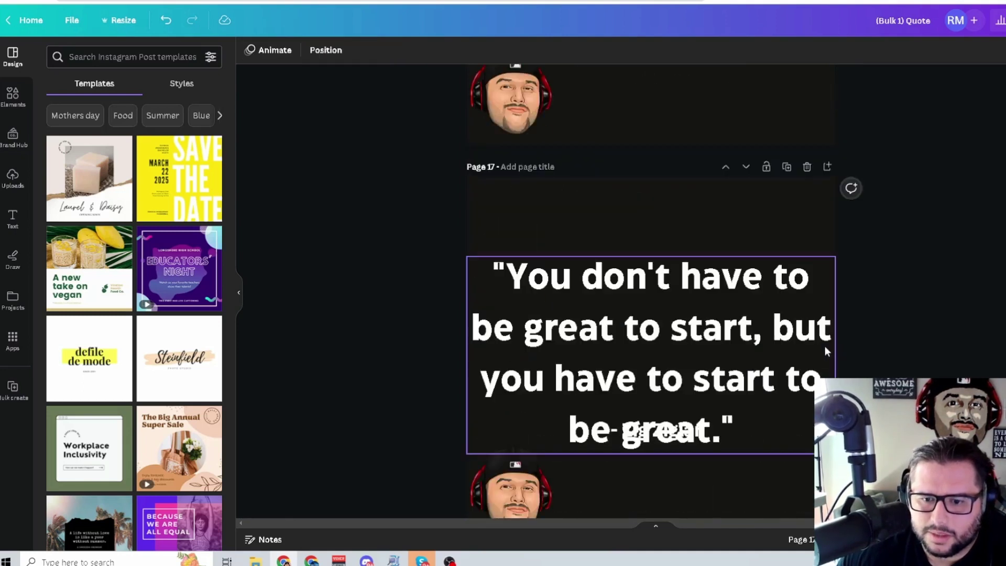
click(793, 426)
drag(835, 454, 778, 423)
scroll(673, 334, down, 20)
click(654, 236)
drag(811, 335, 752, 288)
drag(660, 227, 685, 224)
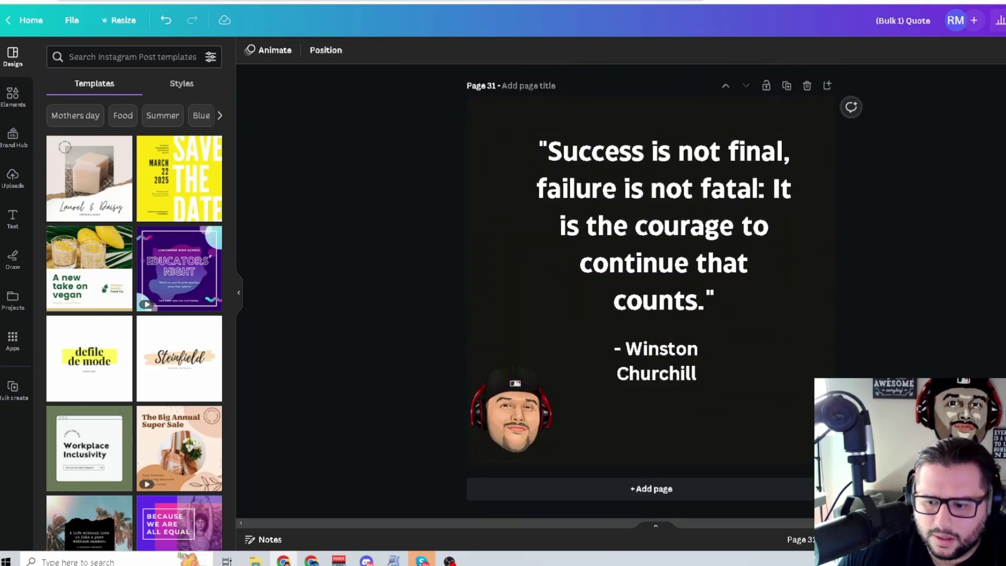
click(864, 539)
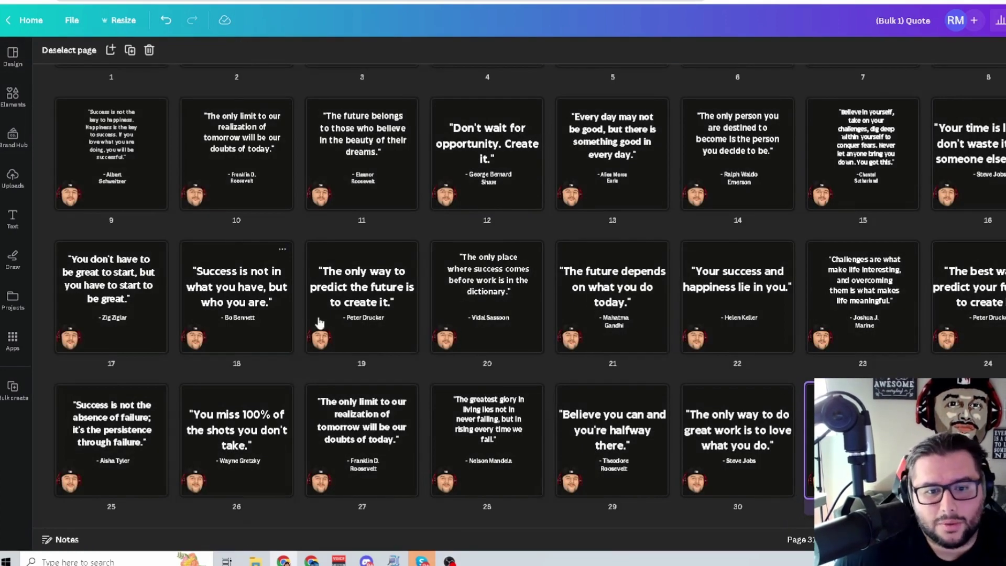
Open page 15 from the thumbnail grid, then return to the grid and review all pages
click(849, 204)
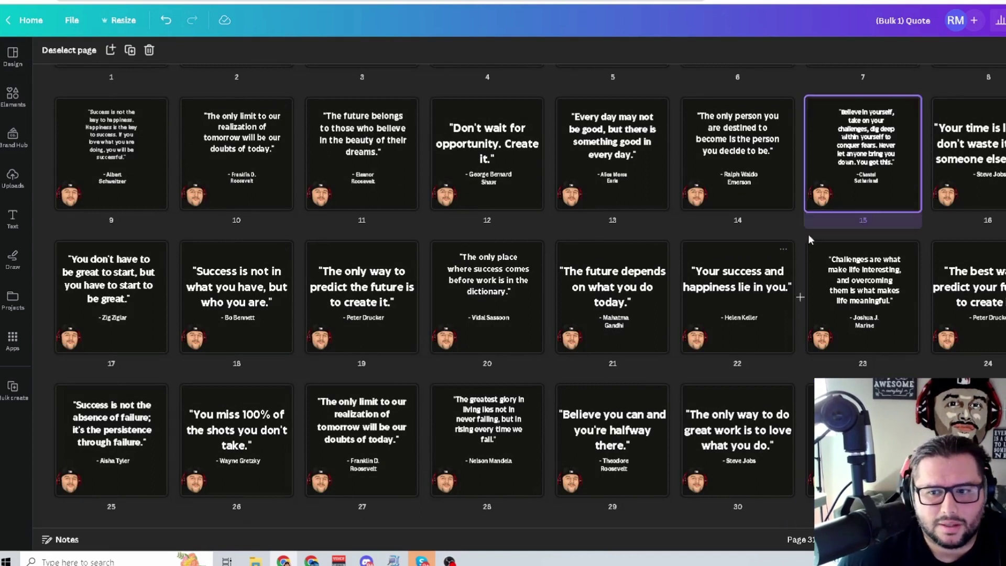
double_click(840, 179)
click(864, 539)
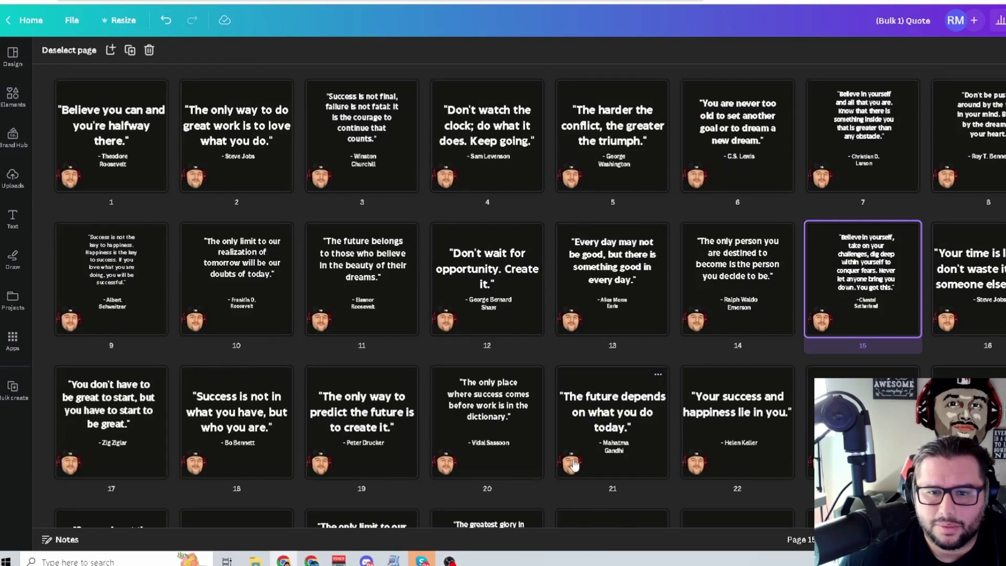
scroll(574, 465, down, 1)
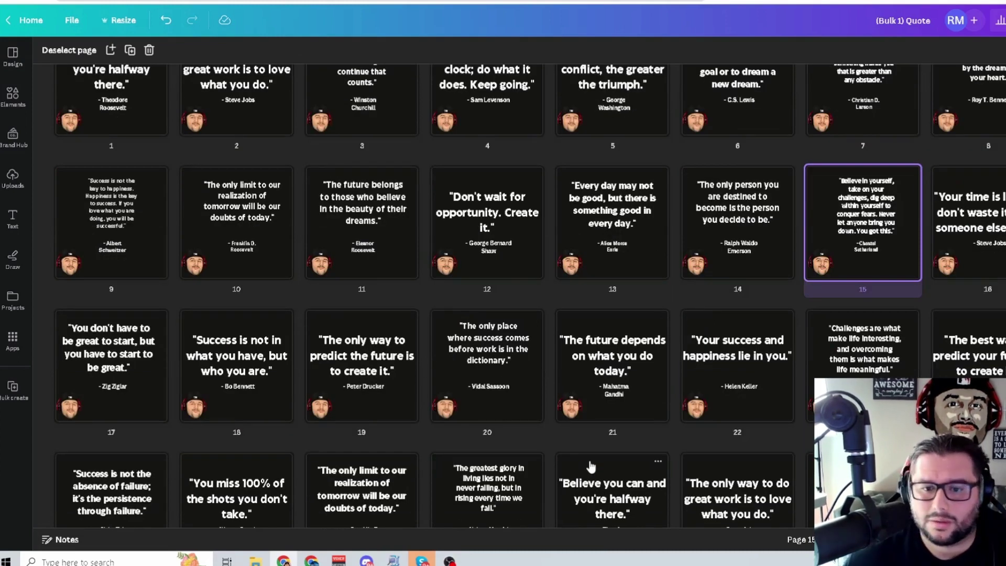
scroll(590, 466, down, 1)
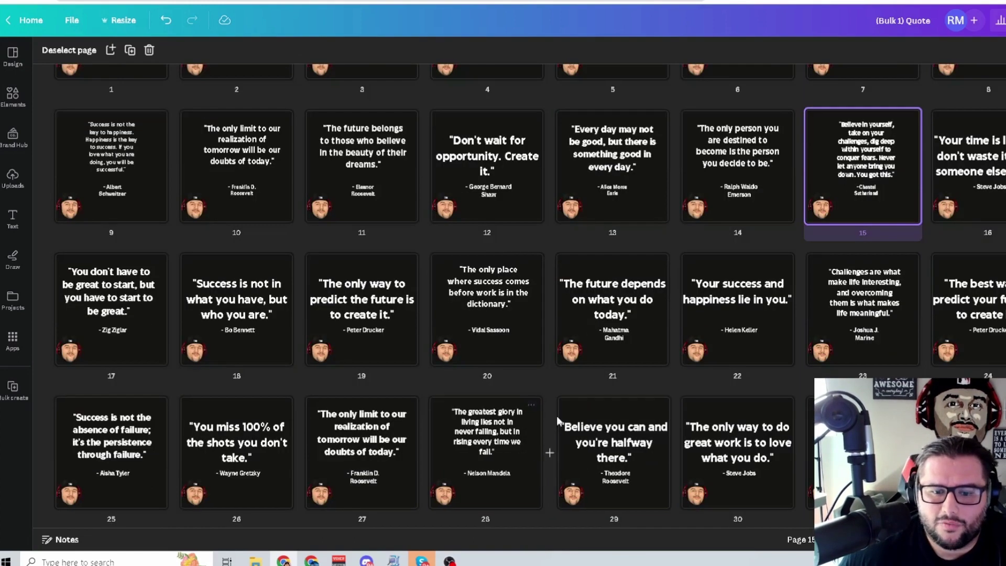
scroll(556, 416, up, 2)
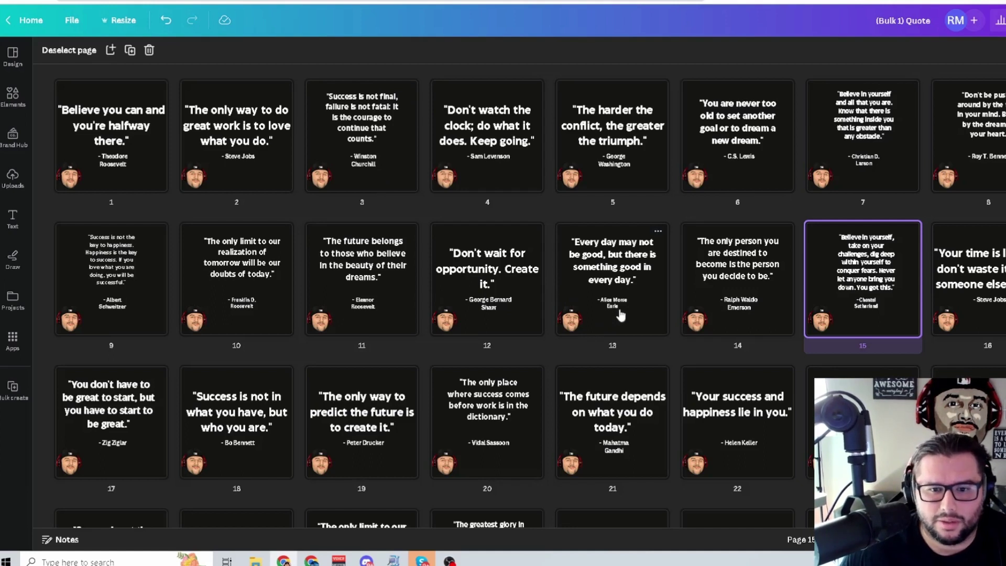
scroll(610, 311, down, 3)
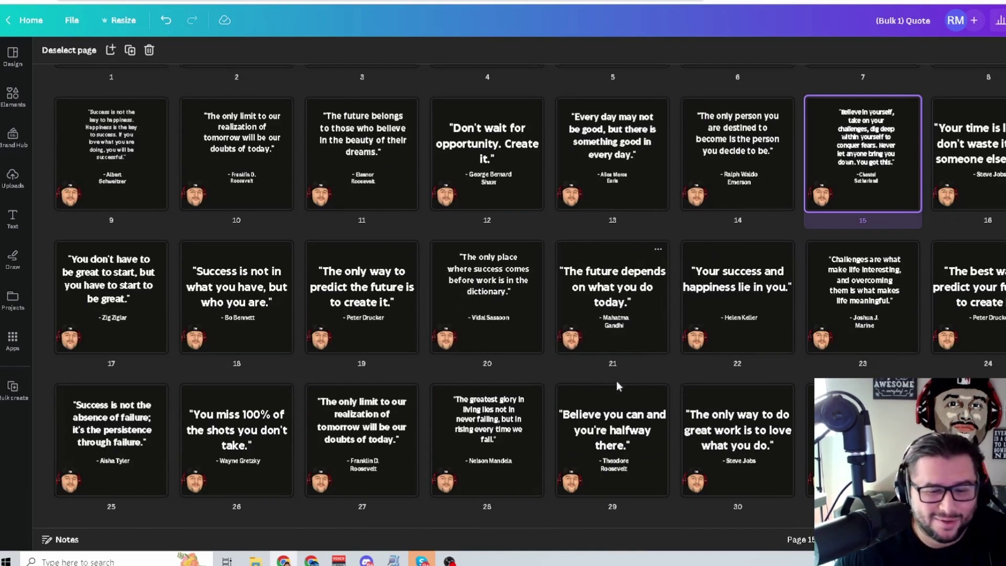
scroll(784, 365, up, 3)
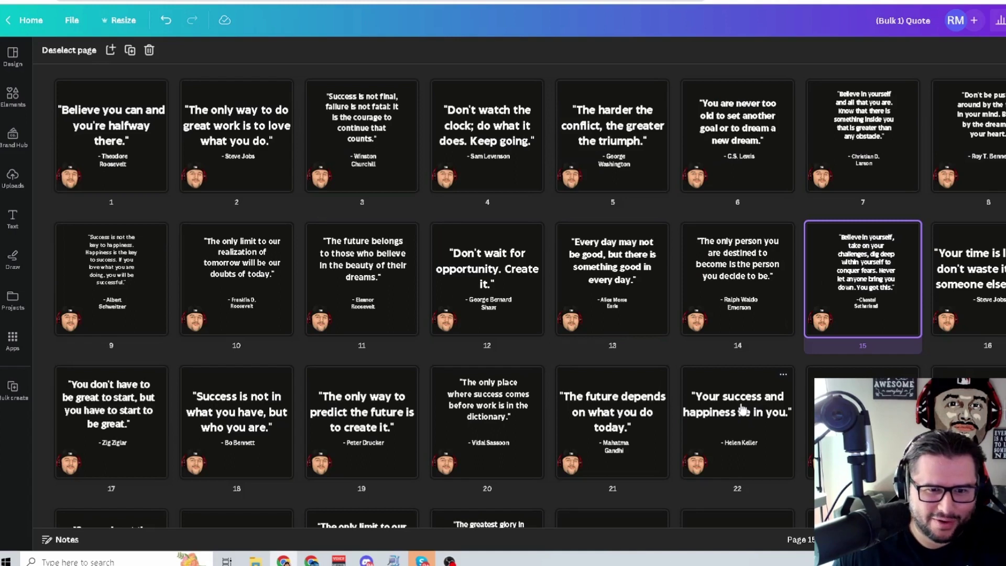